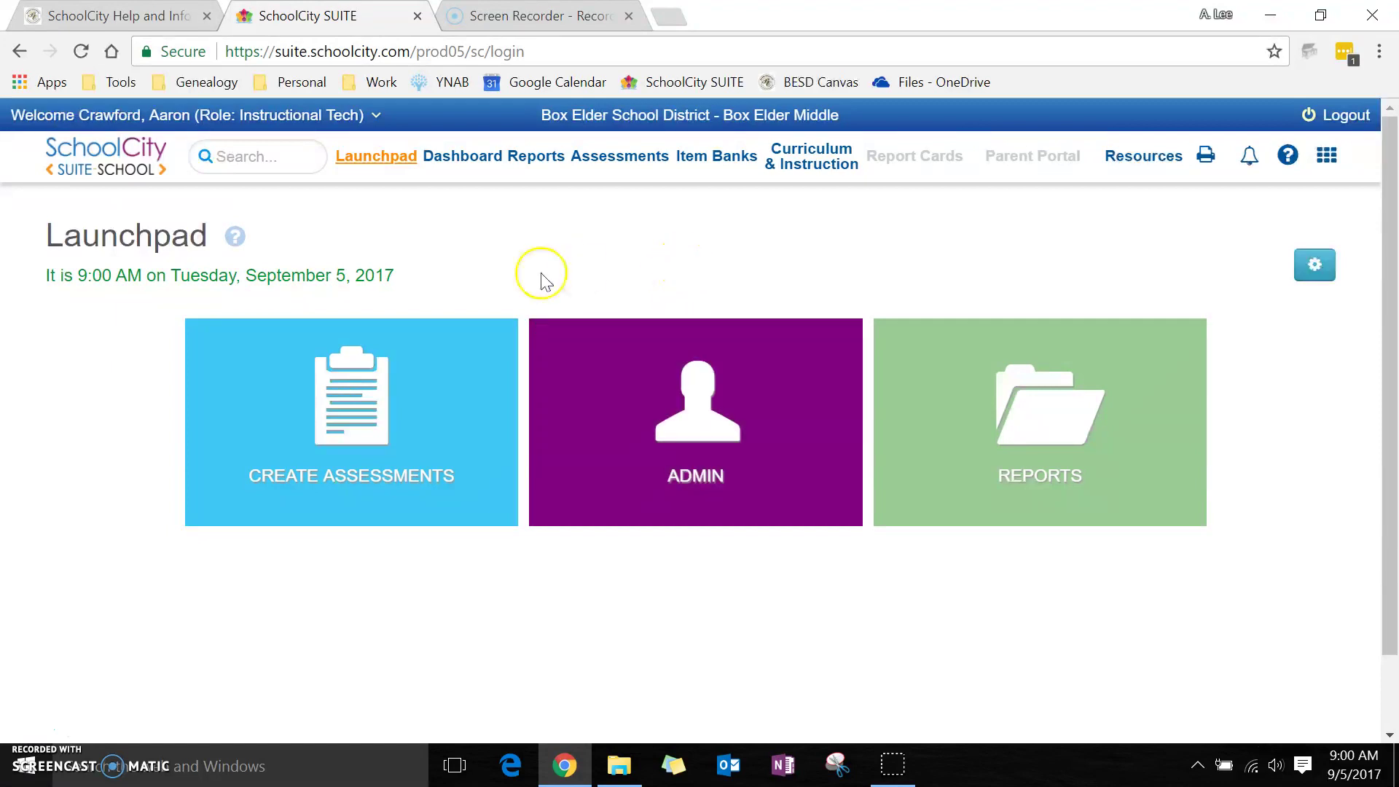
# Step: Start a new Performance Based (A+) assessment from the Create Assessments options
pyautogui.click(412, 423)
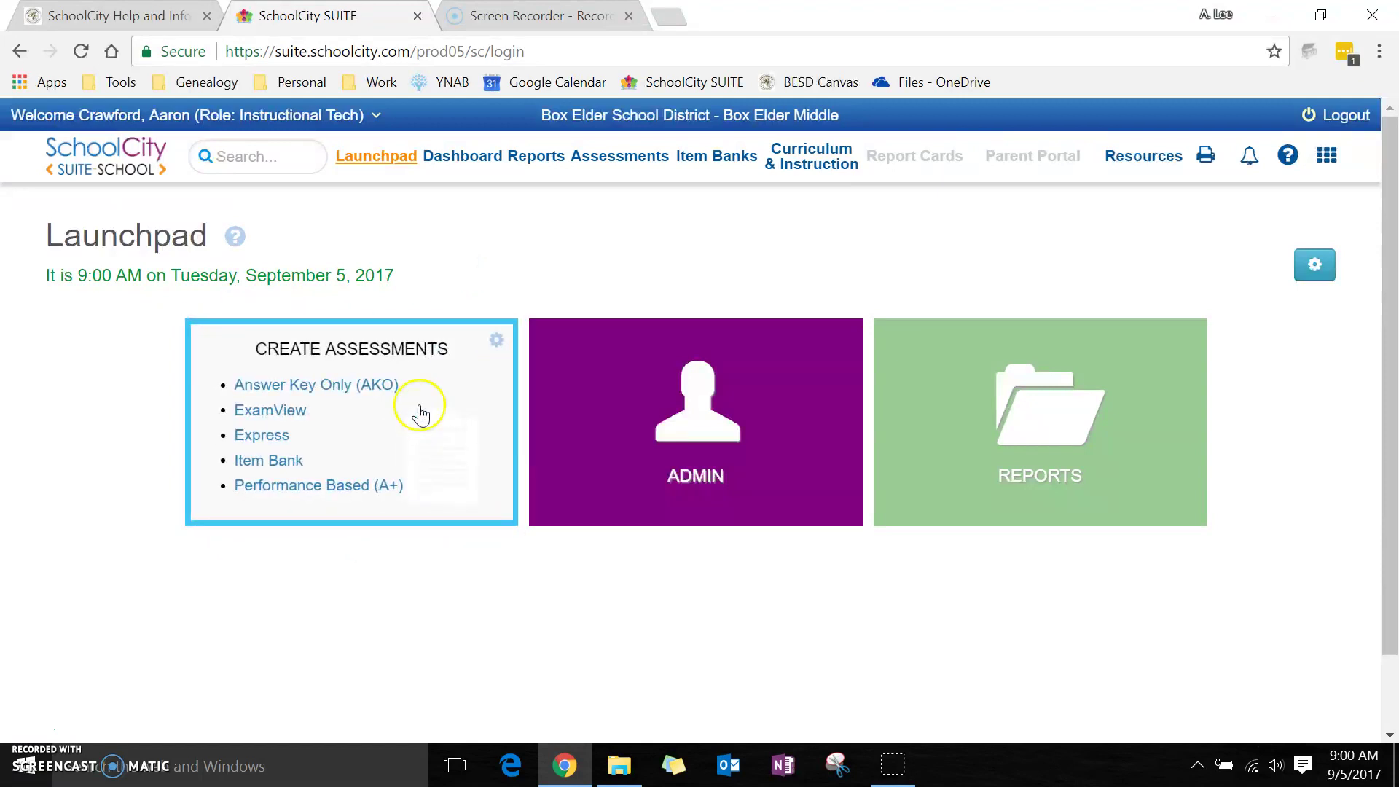
pyautogui.click(346, 486)
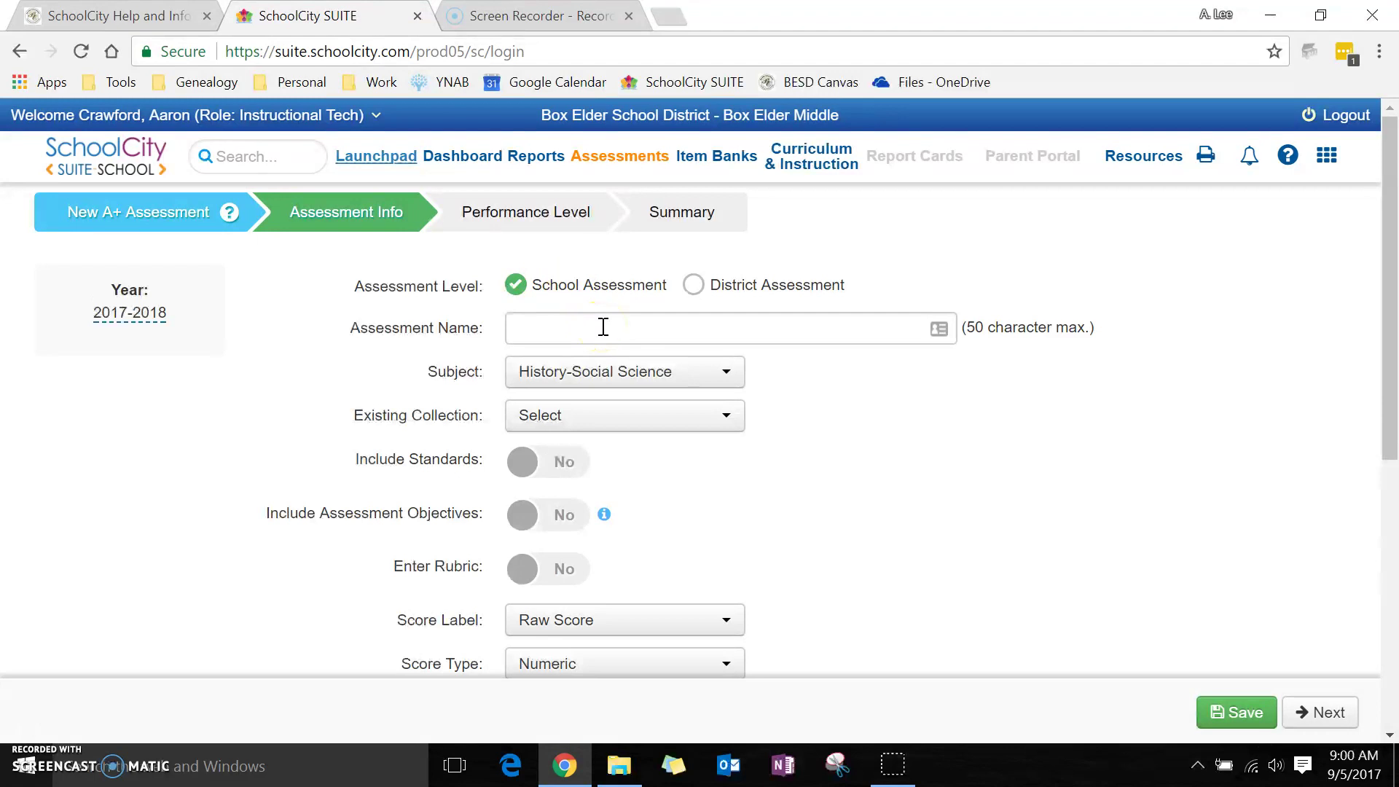
# Step: Name the assessment '2017-18 BMS ELA delete me personal narr' and set Subject to ELA
pyautogui.click(575, 327)
pyautogui.write('2017-')
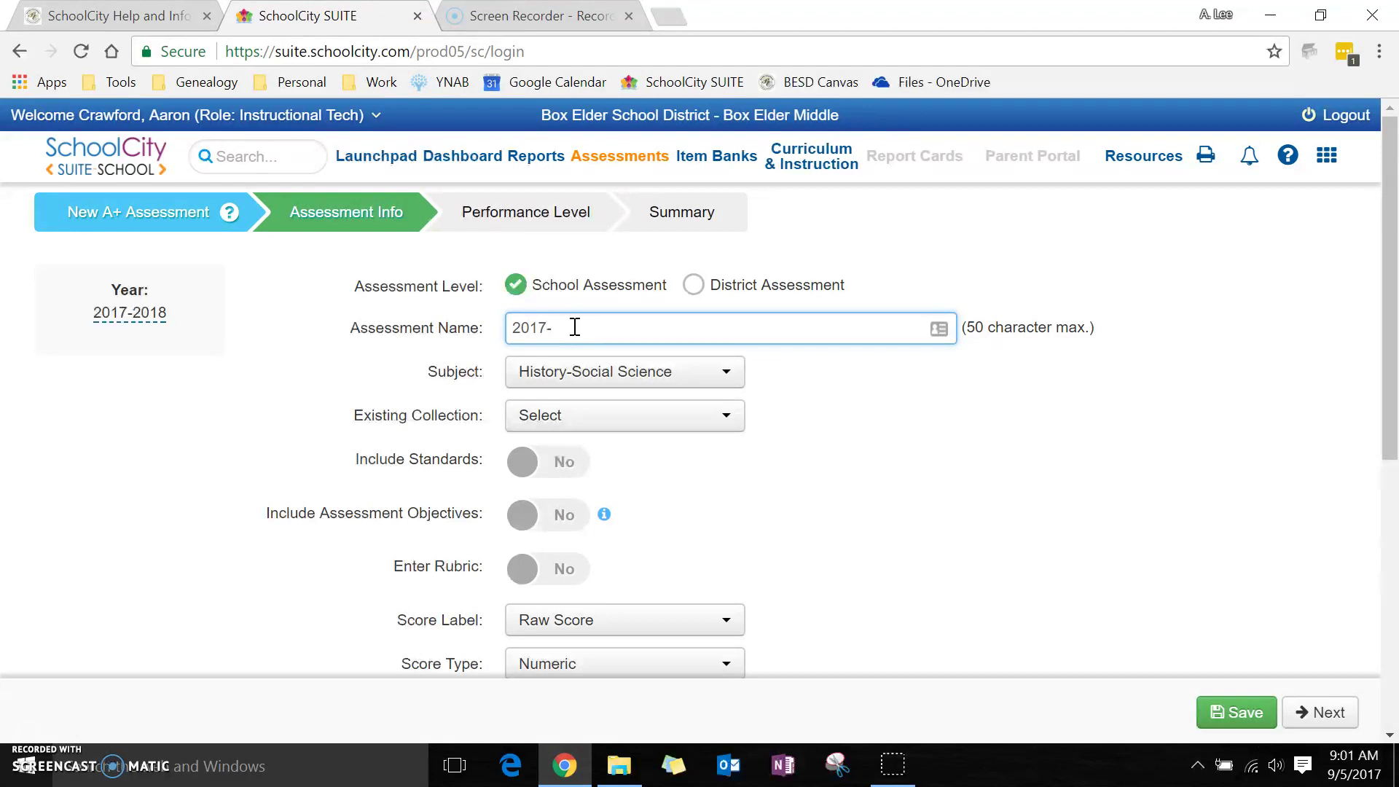
pyautogui.write('18 BMS ELA delete me personal narr')
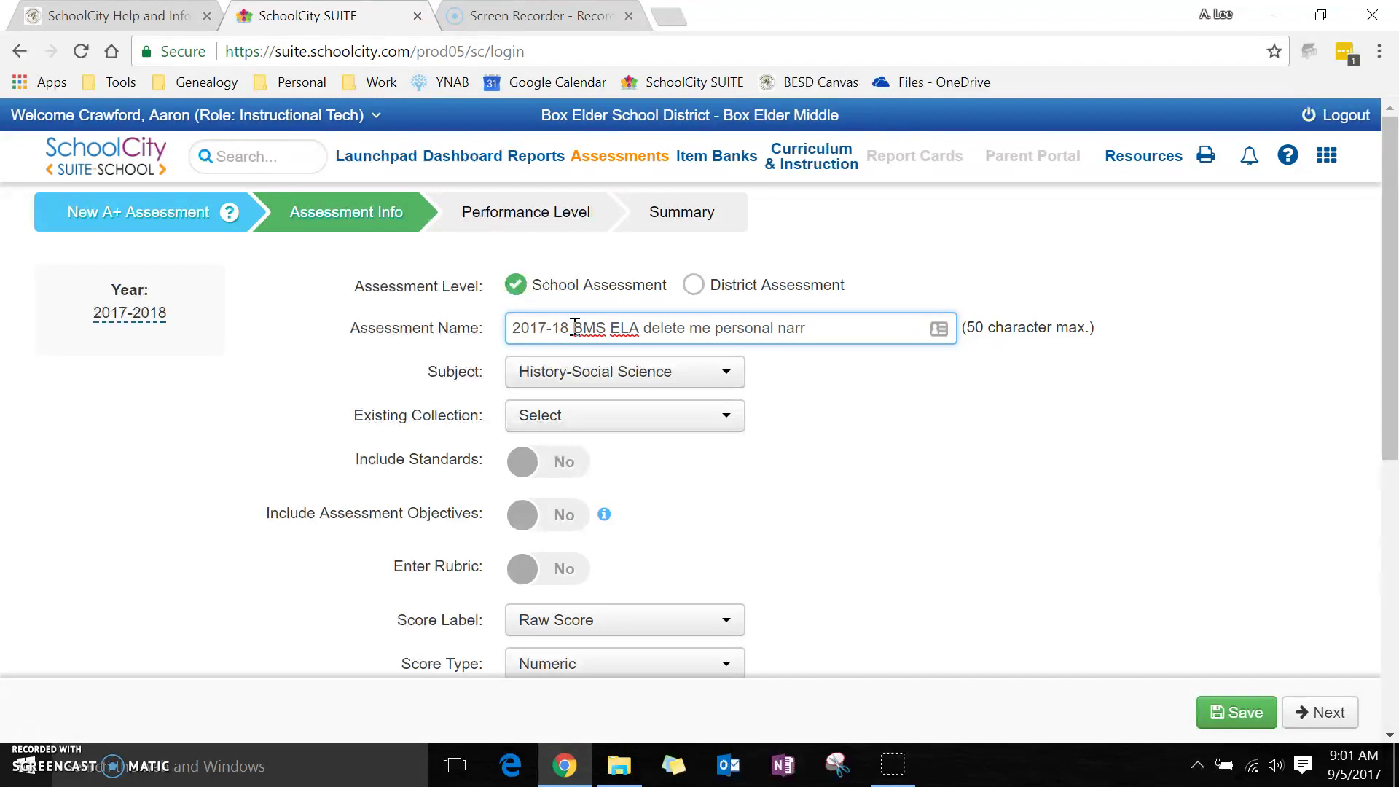
pyautogui.click(656, 376)
pyautogui.click(638, 412)
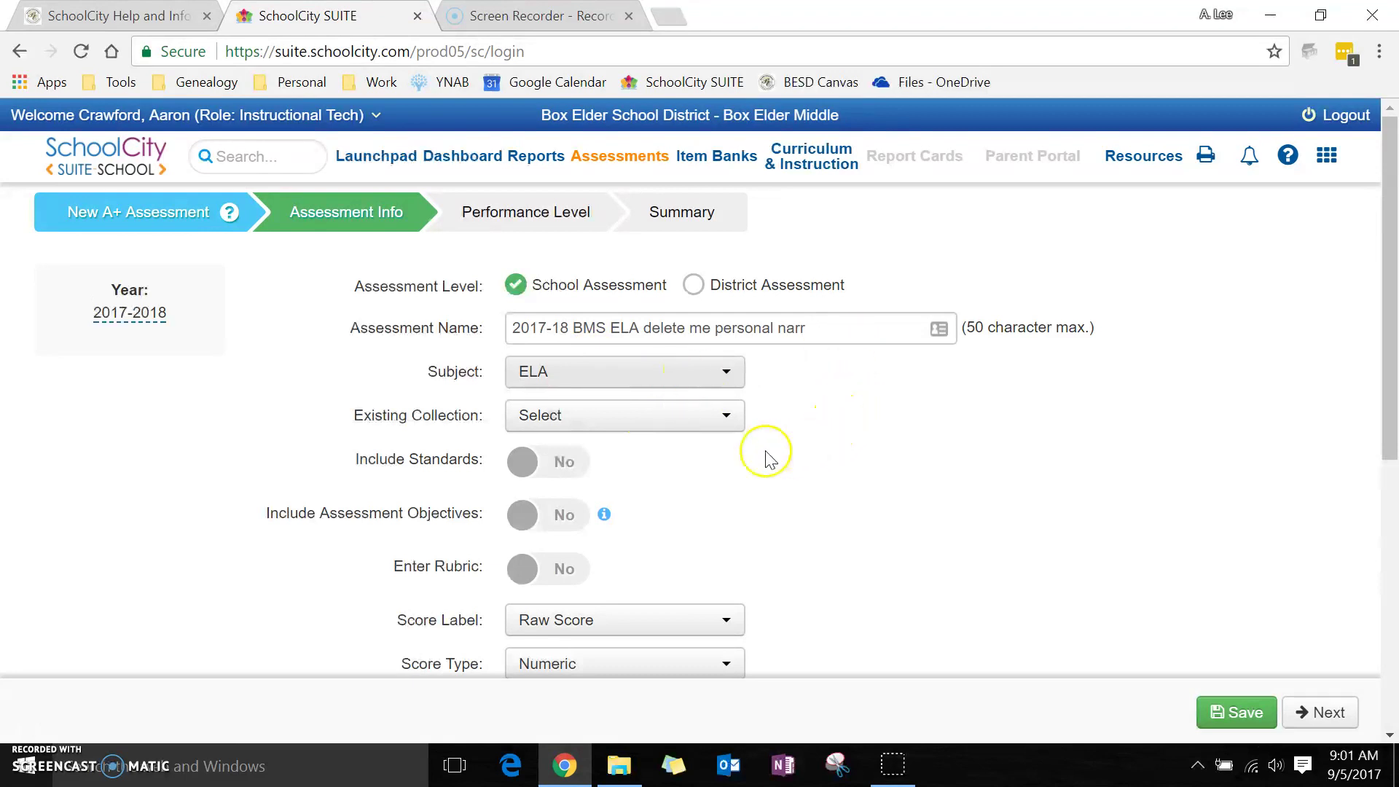
# Step: Switch Include Standards from No to Yes
pyautogui.scroll(-1, 881, 406)
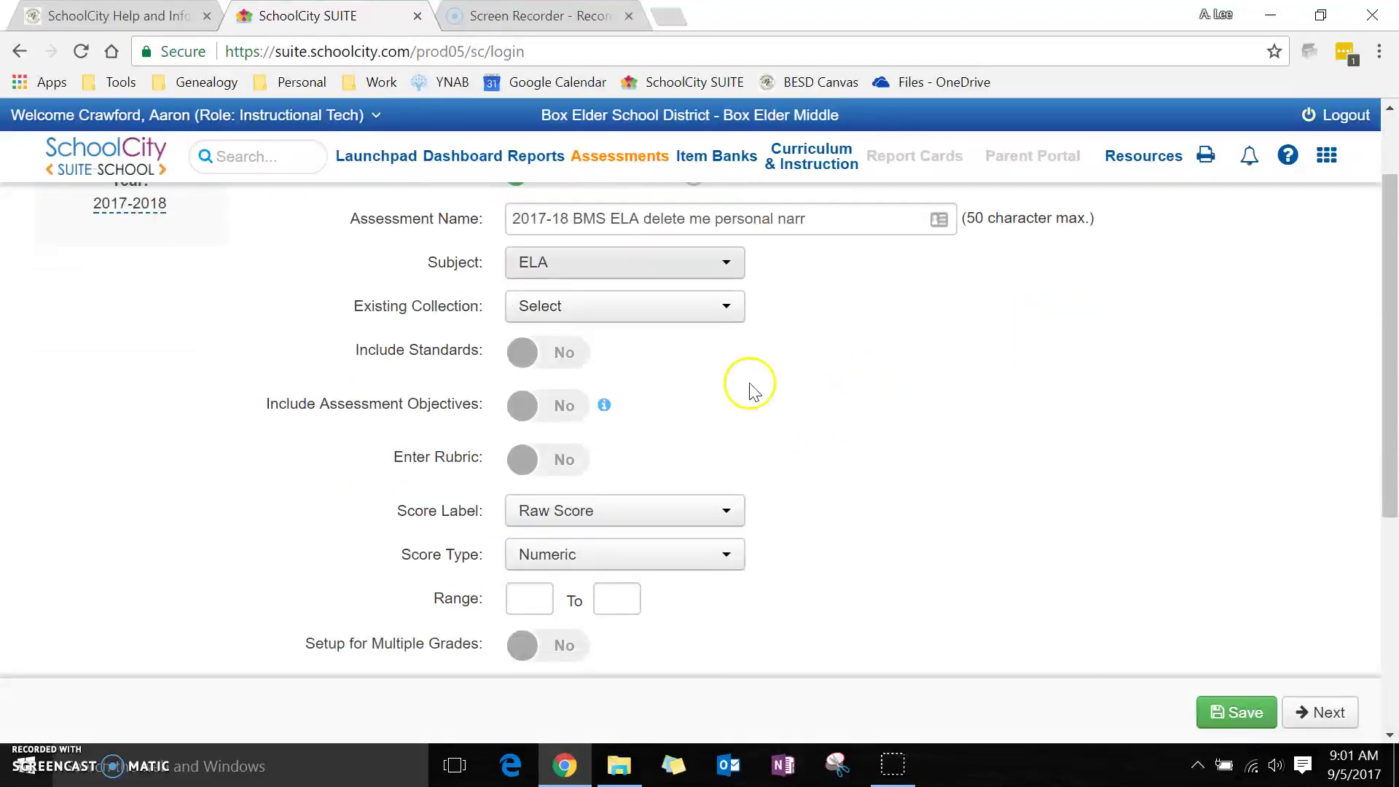
pyautogui.click(551, 365)
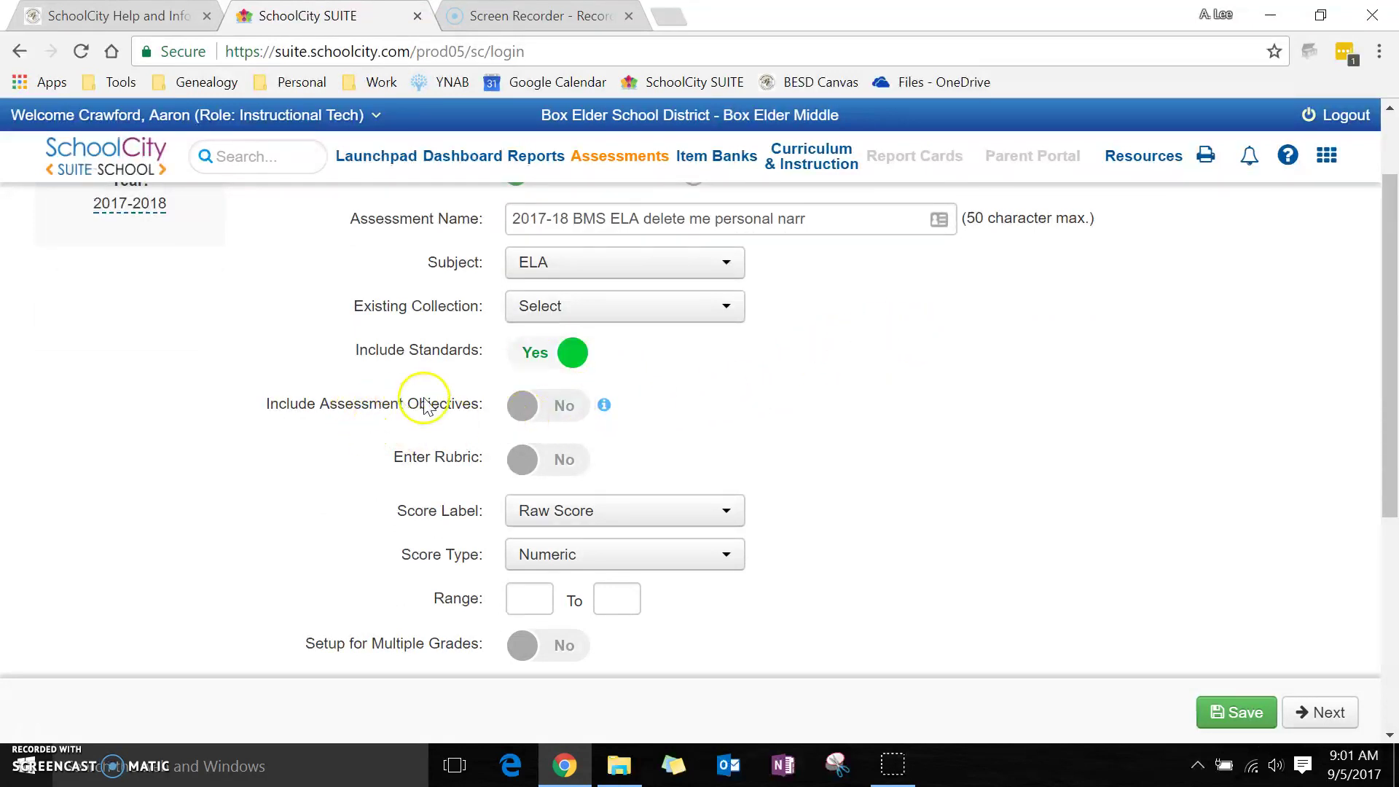
pyautogui.moveTo(605, 405)
# Step: Set Include Assessment Objectives to Yes and schedule all students instead of by grade level
pyautogui.click(551, 415)
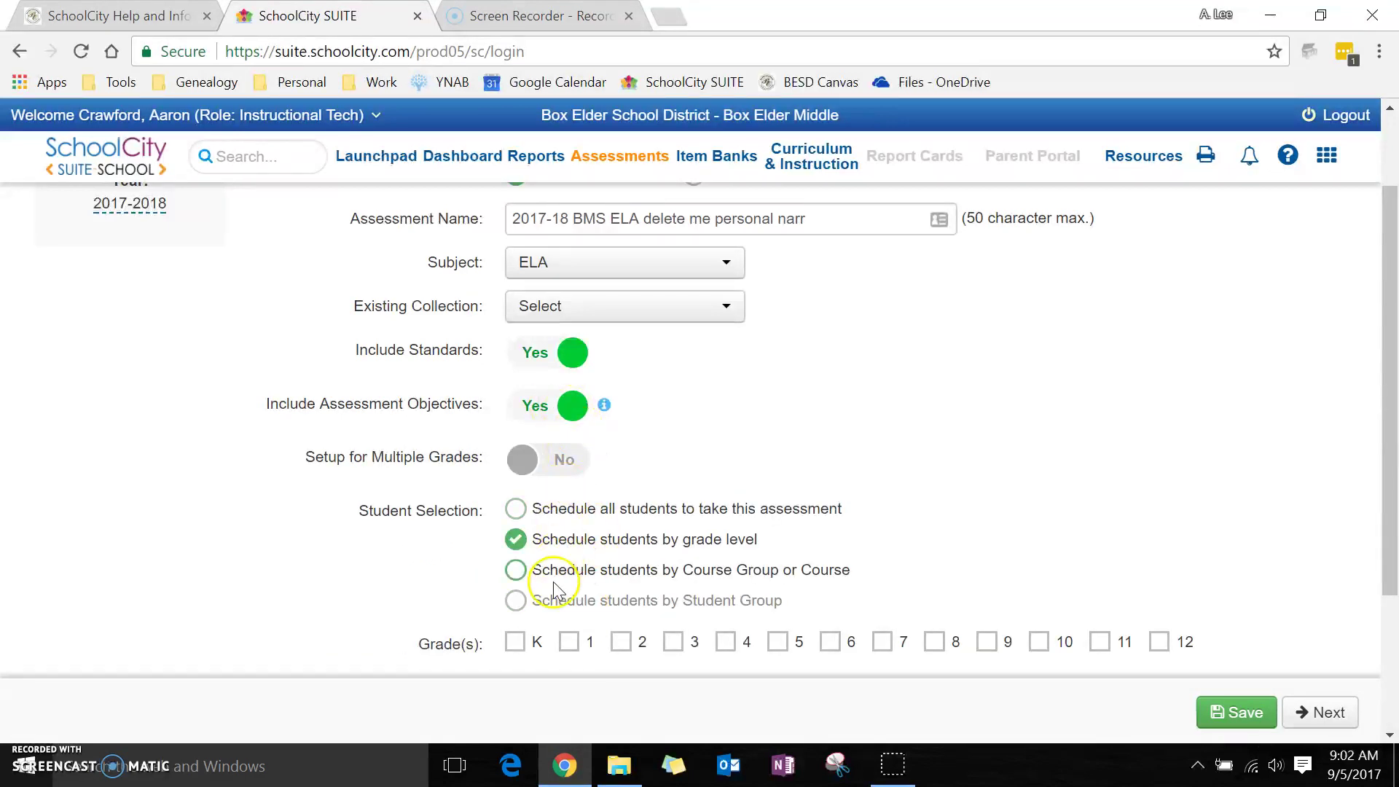
pyautogui.click(556, 405)
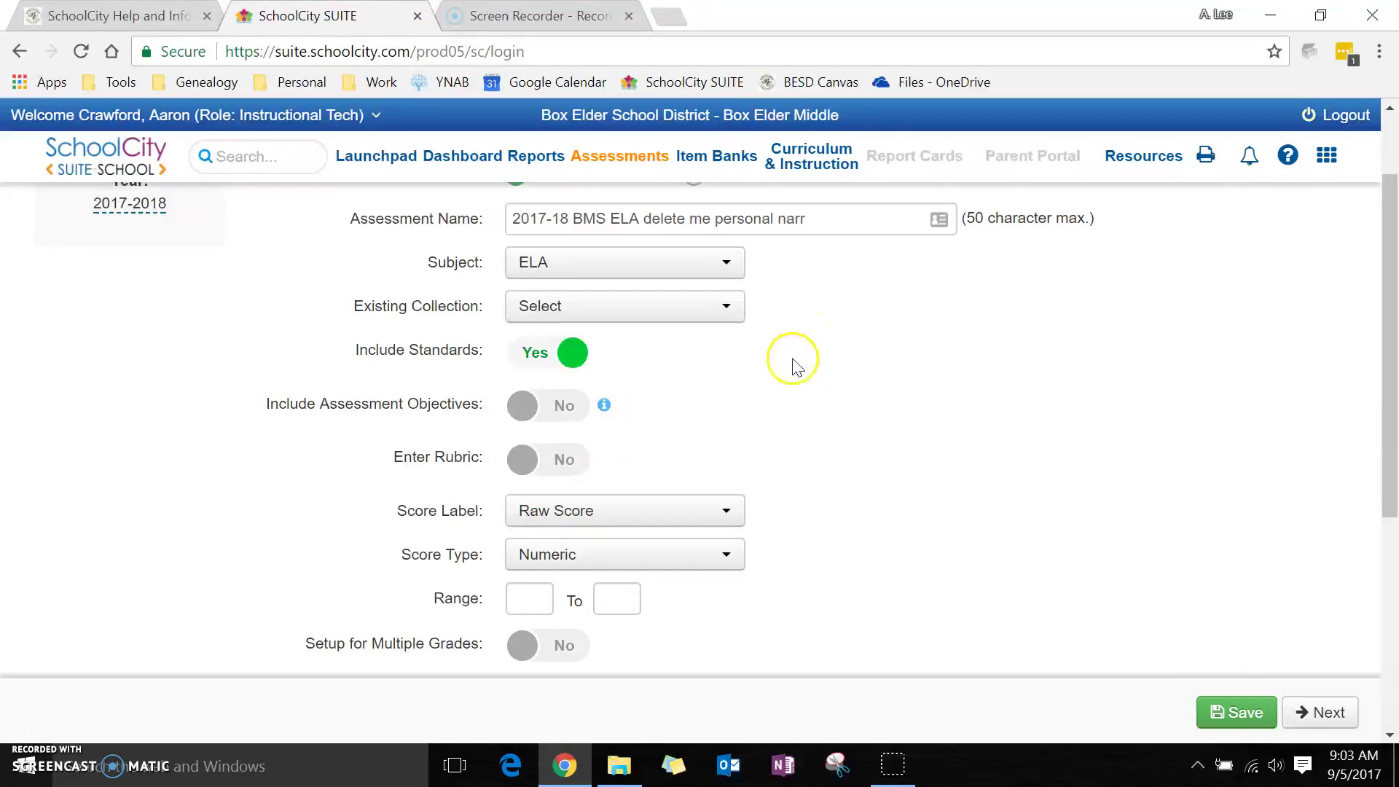
pyautogui.click(550, 408)
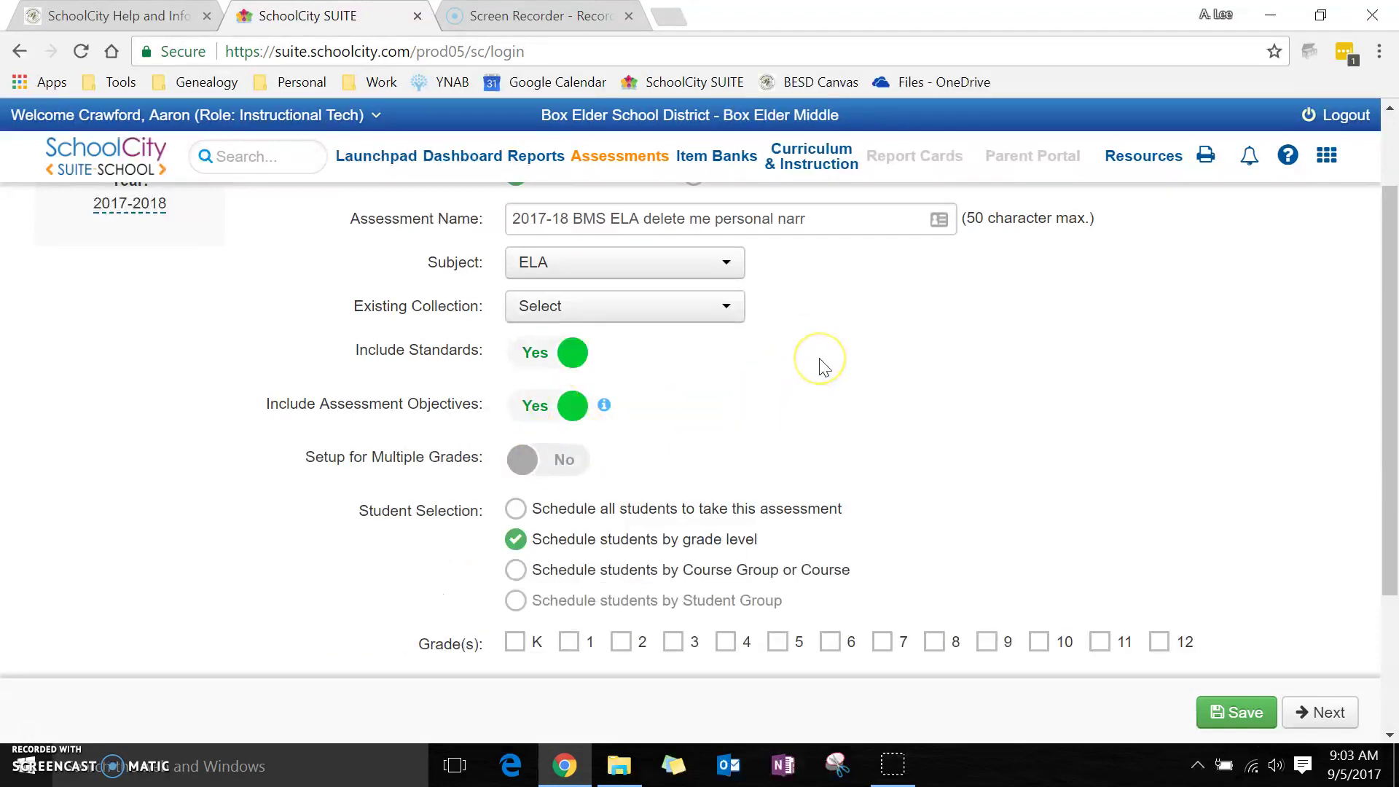
pyautogui.scroll(-2, 821, 367)
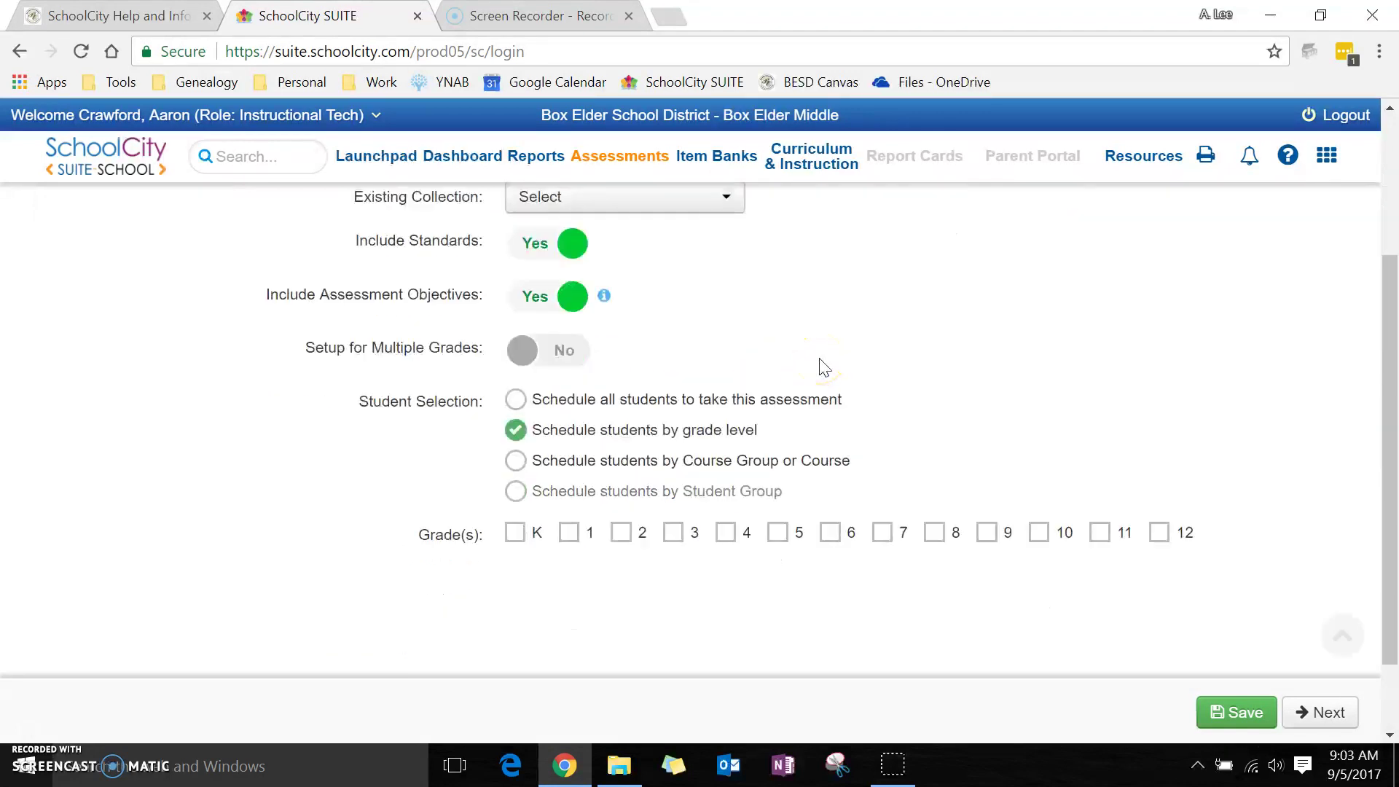
pyautogui.click(518, 405)
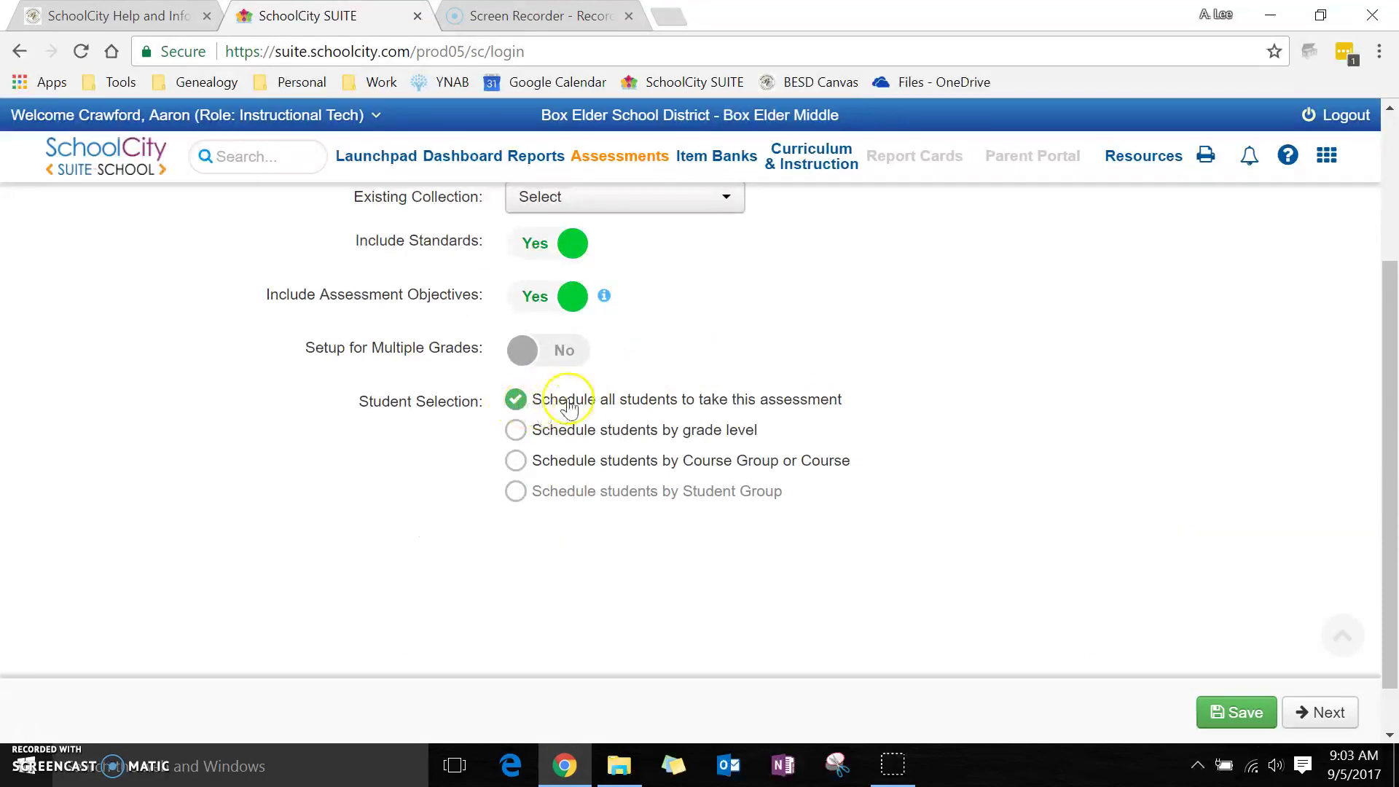
pyautogui.scroll(1, 870, 408)
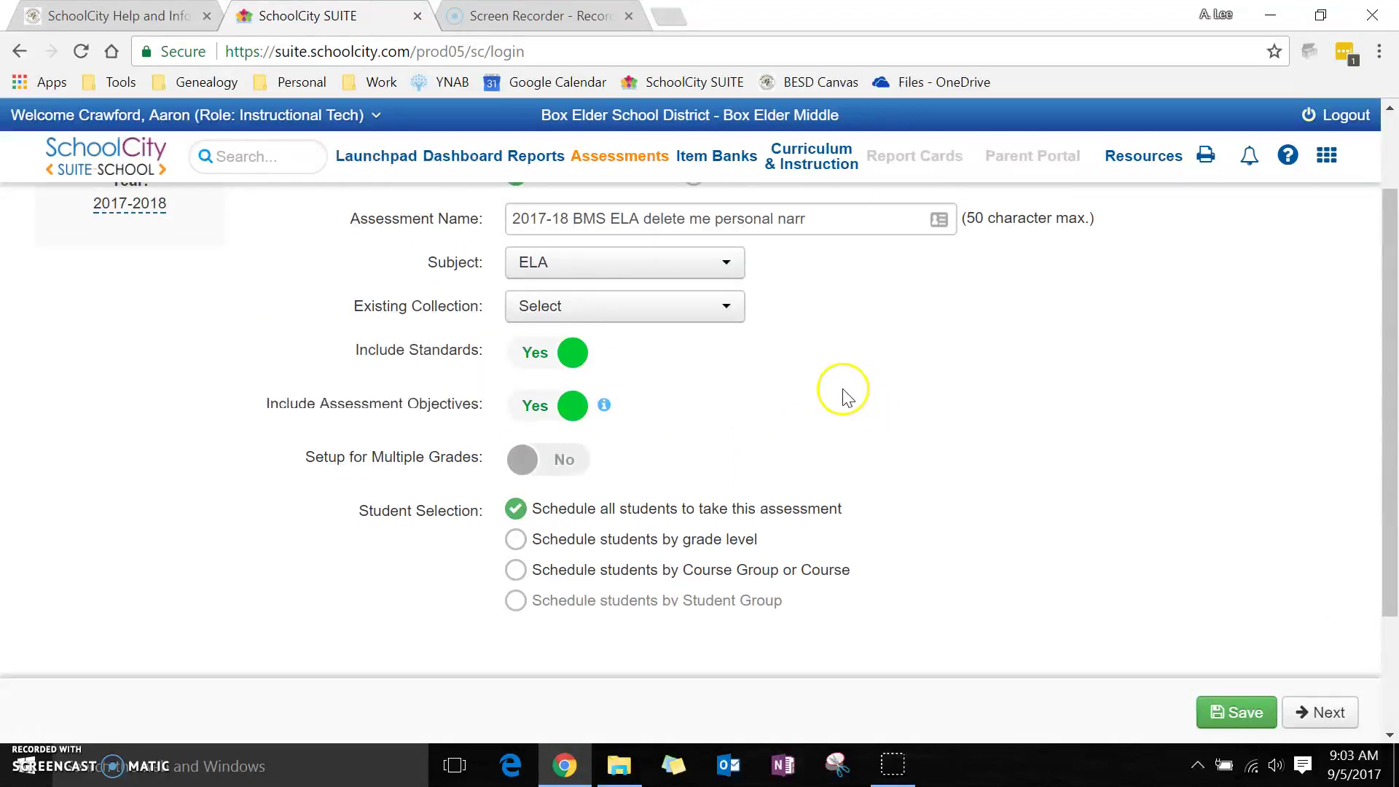
pyautogui.scroll(1, 852, 394)
pyautogui.scroll(-1, 859, 399)
# Step: Advance to the Standards step and load the Grades 9-10 Writing standards group
pyautogui.click(1294, 714)
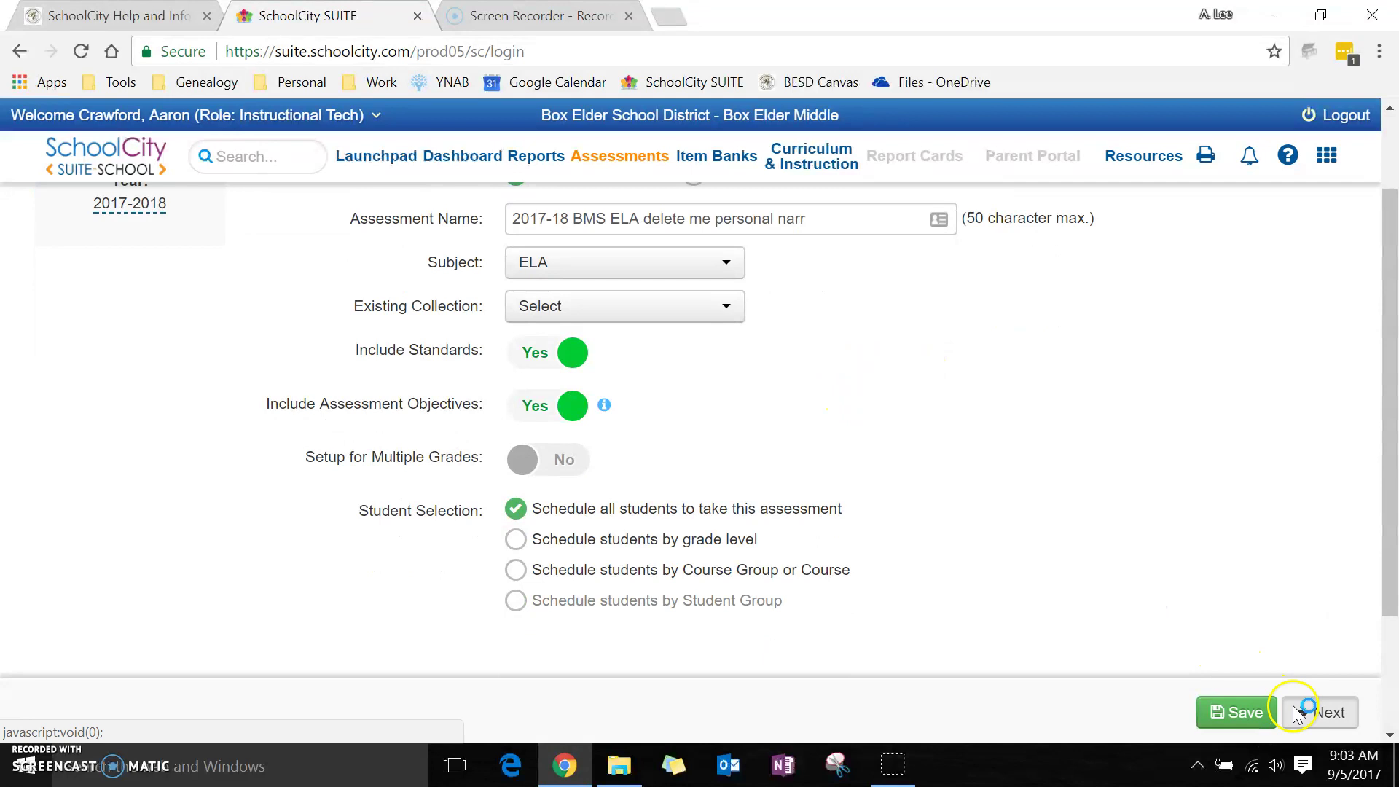
pyautogui.click(1296, 712)
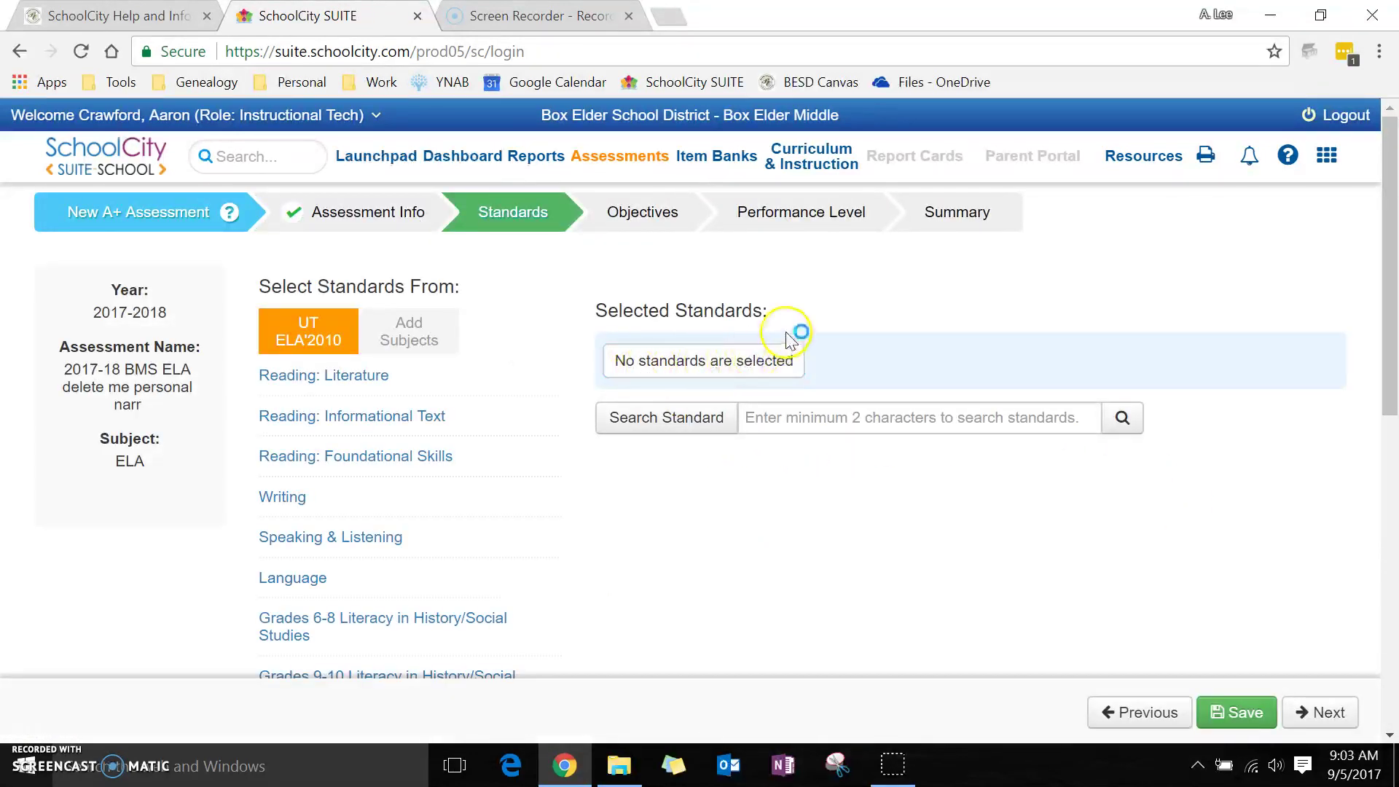
pyautogui.scroll(-3, 571, 343)
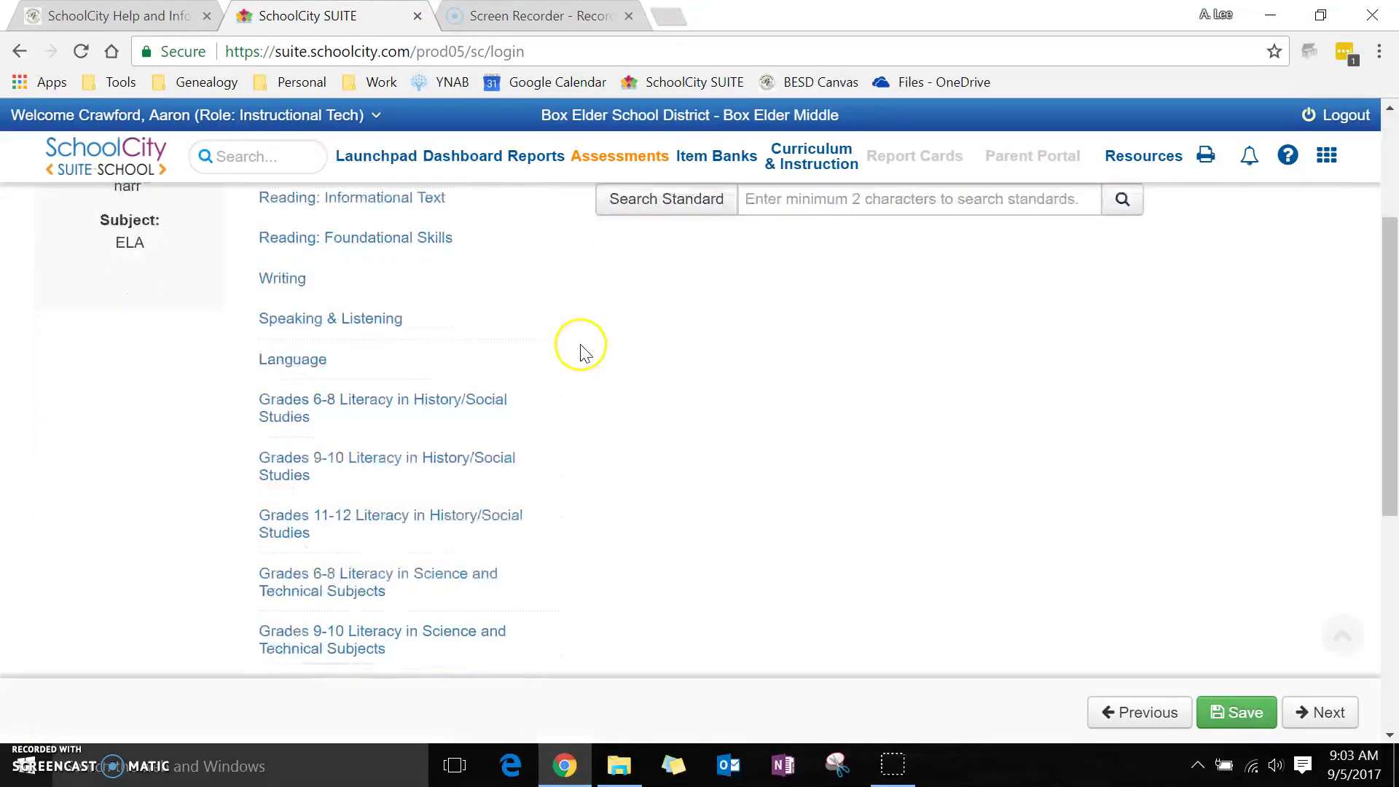
pyautogui.scroll(-2, 594, 353)
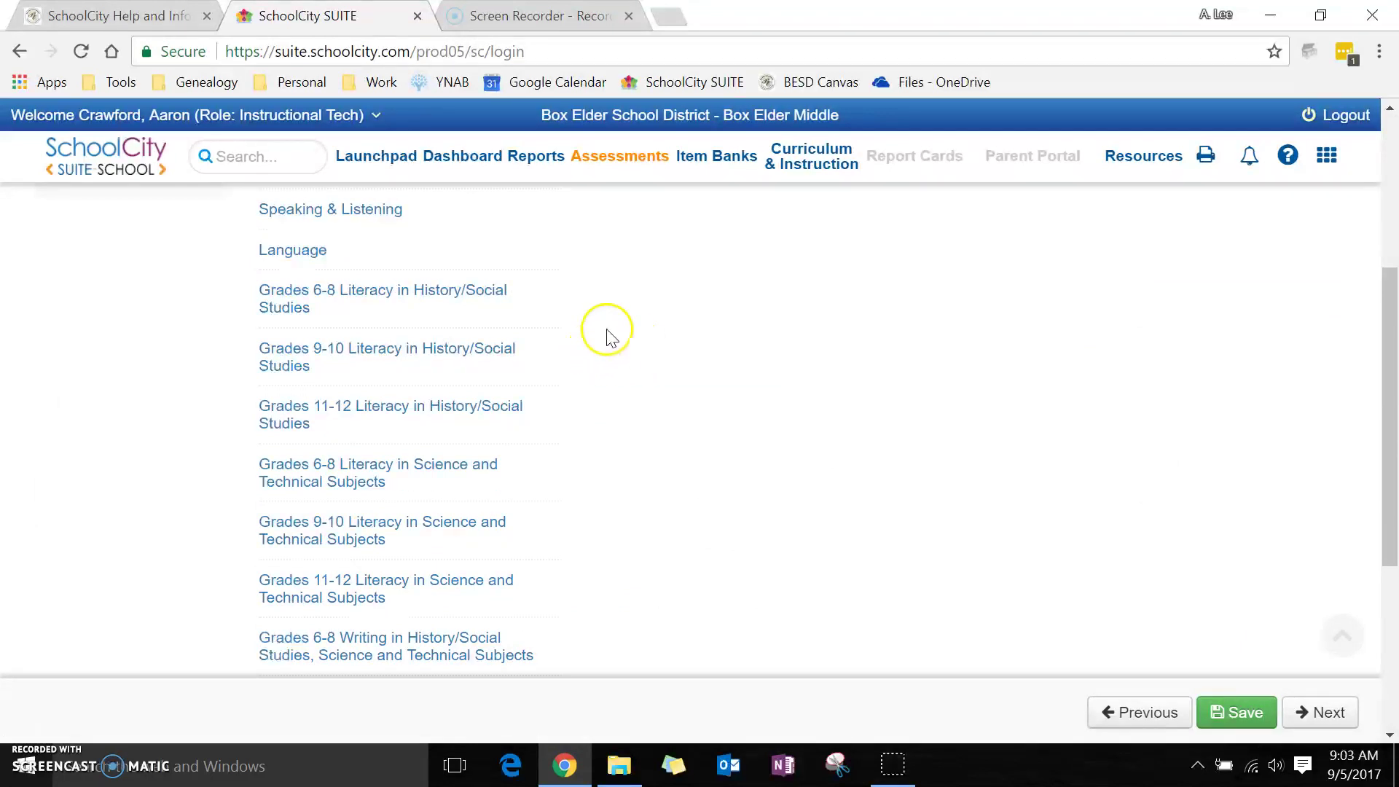
pyautogui.scroll(-2, 672, 334)
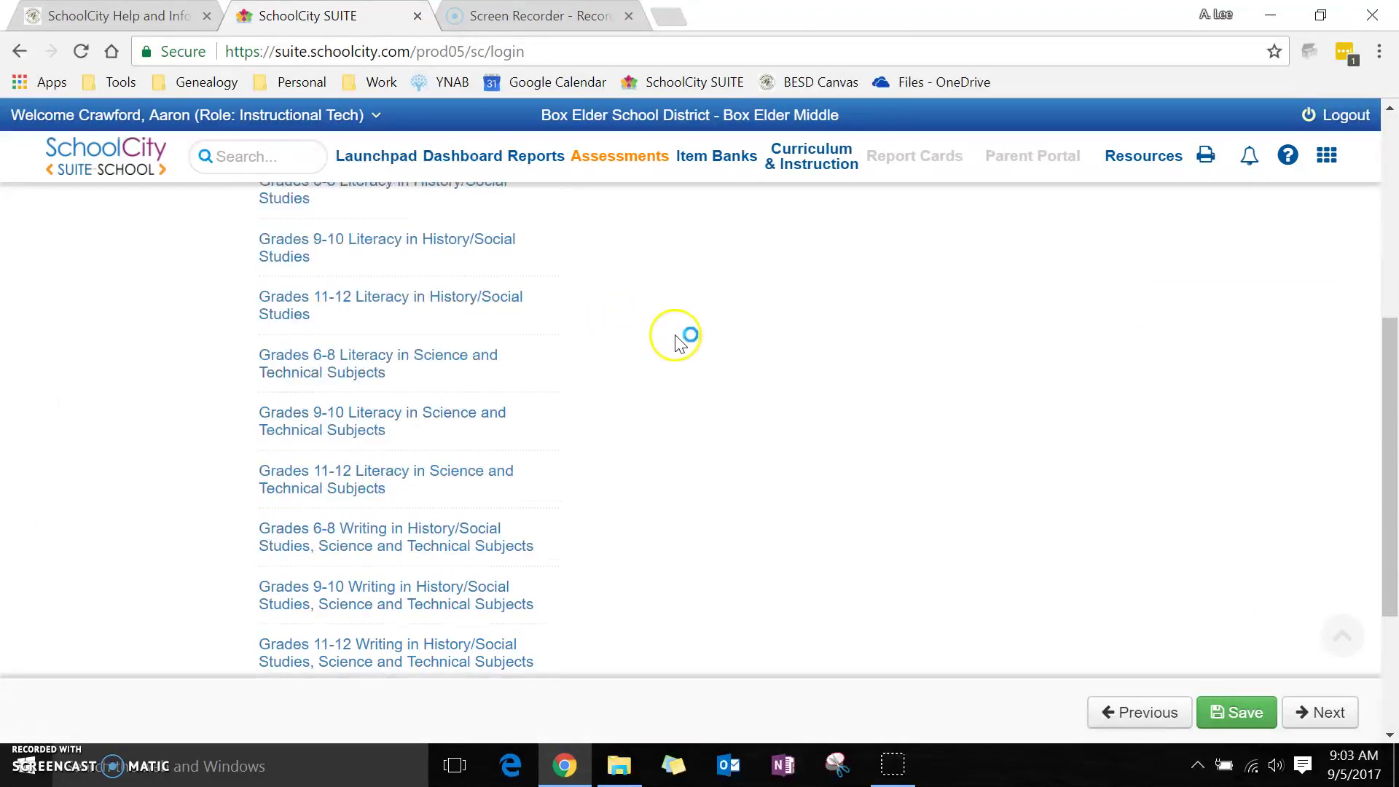
pyautogui.scroll(-3, 680, 335)
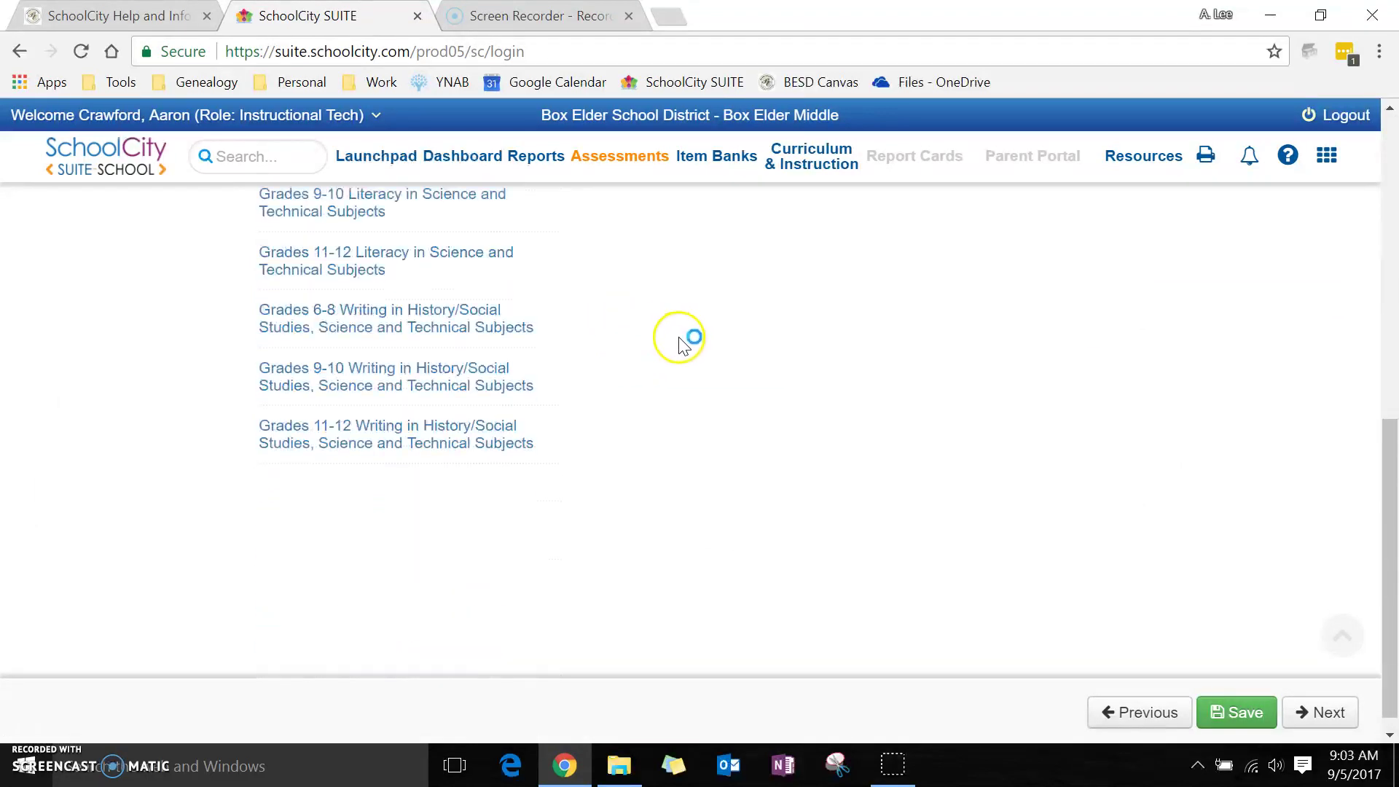
pyautogui.click(393, 380)
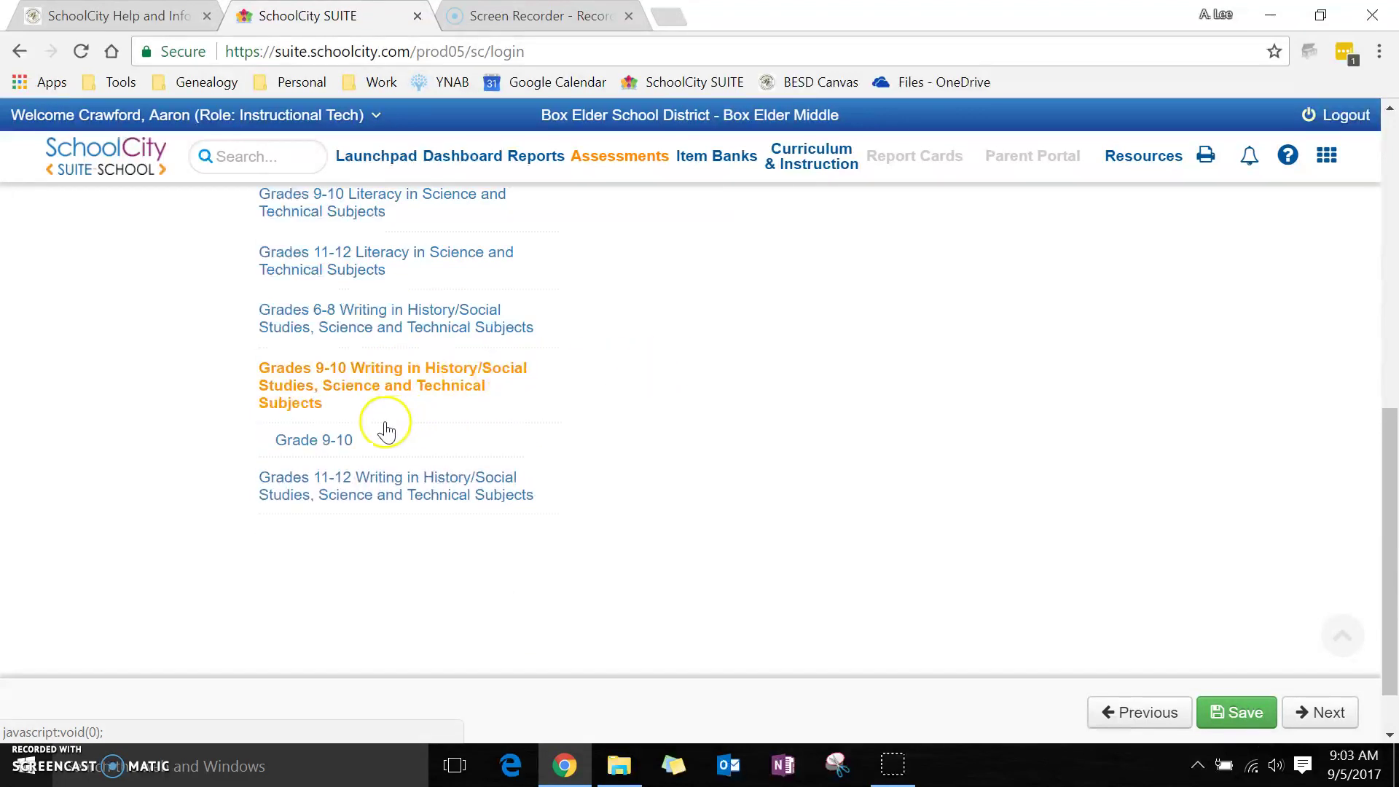
pyautogui.click(328, 441)
# Step: Check standards WHST.9-10.1d and WHST.9-10.2c and continue to the Objectives step
pyautogui.scroll(3, 773, 369)
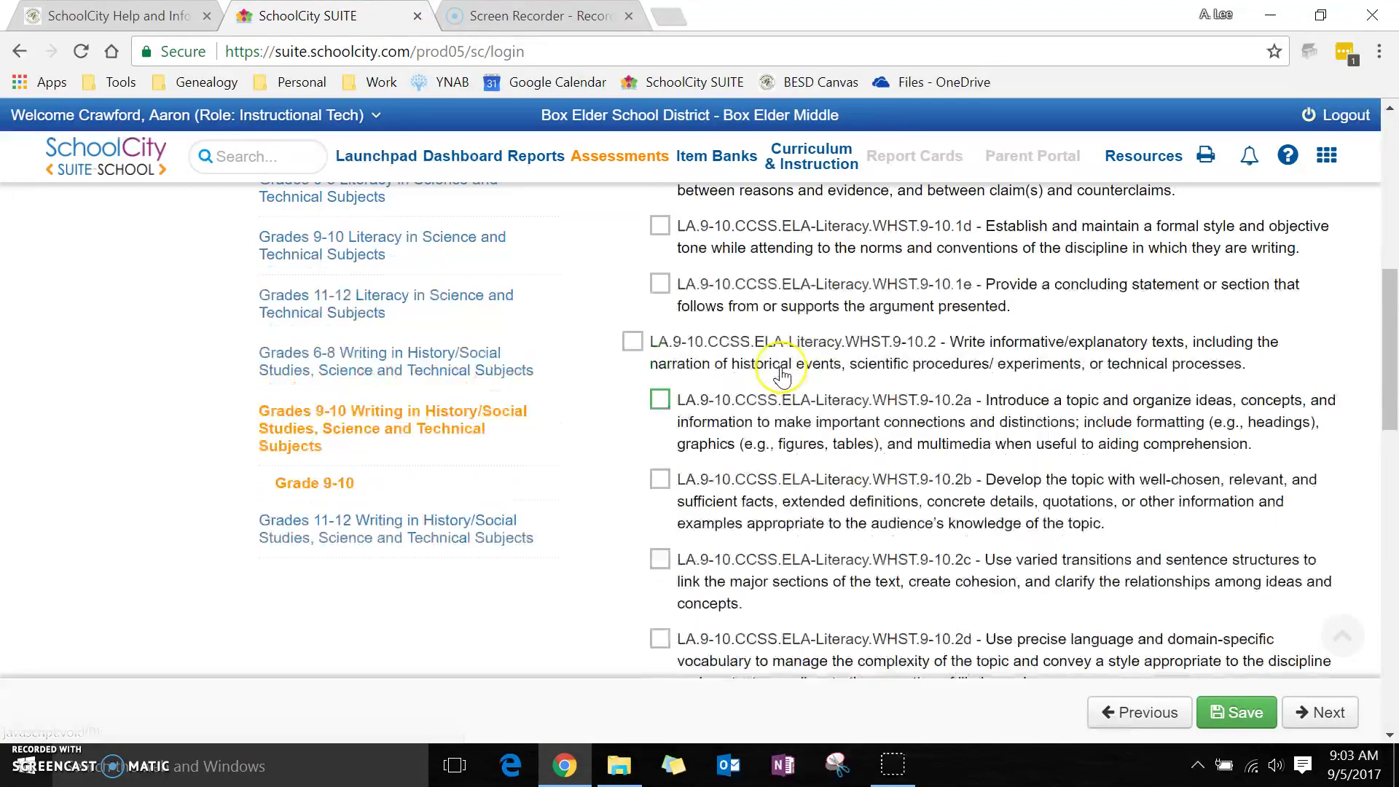
pyautogui.scroll(2, 782, 377)
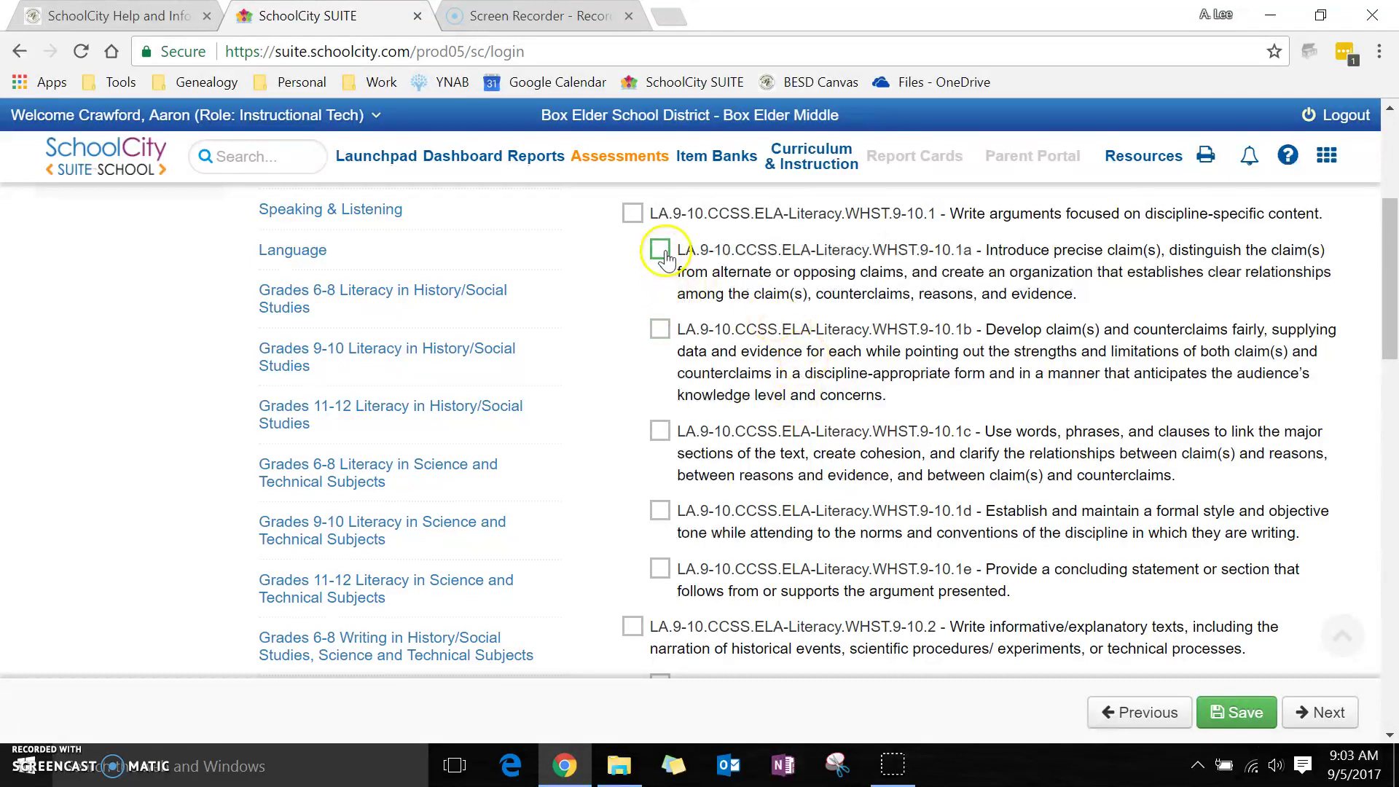
pyautogui.scroll(-3, 867, 364)
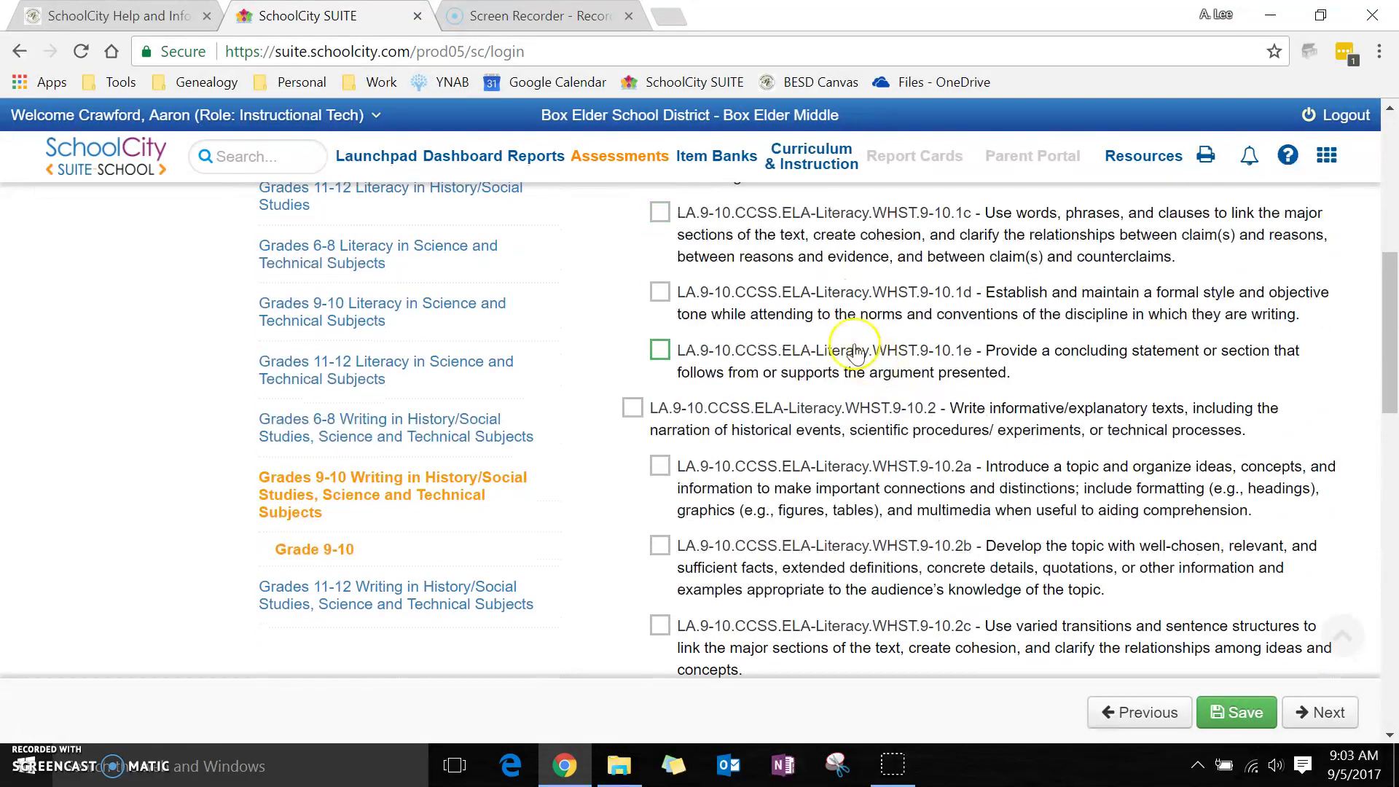
pyautogui.click(659, 291)
pyautogui.scroll(-2, 805, 378)
pyautogui.scroll(-1, 830, 375)
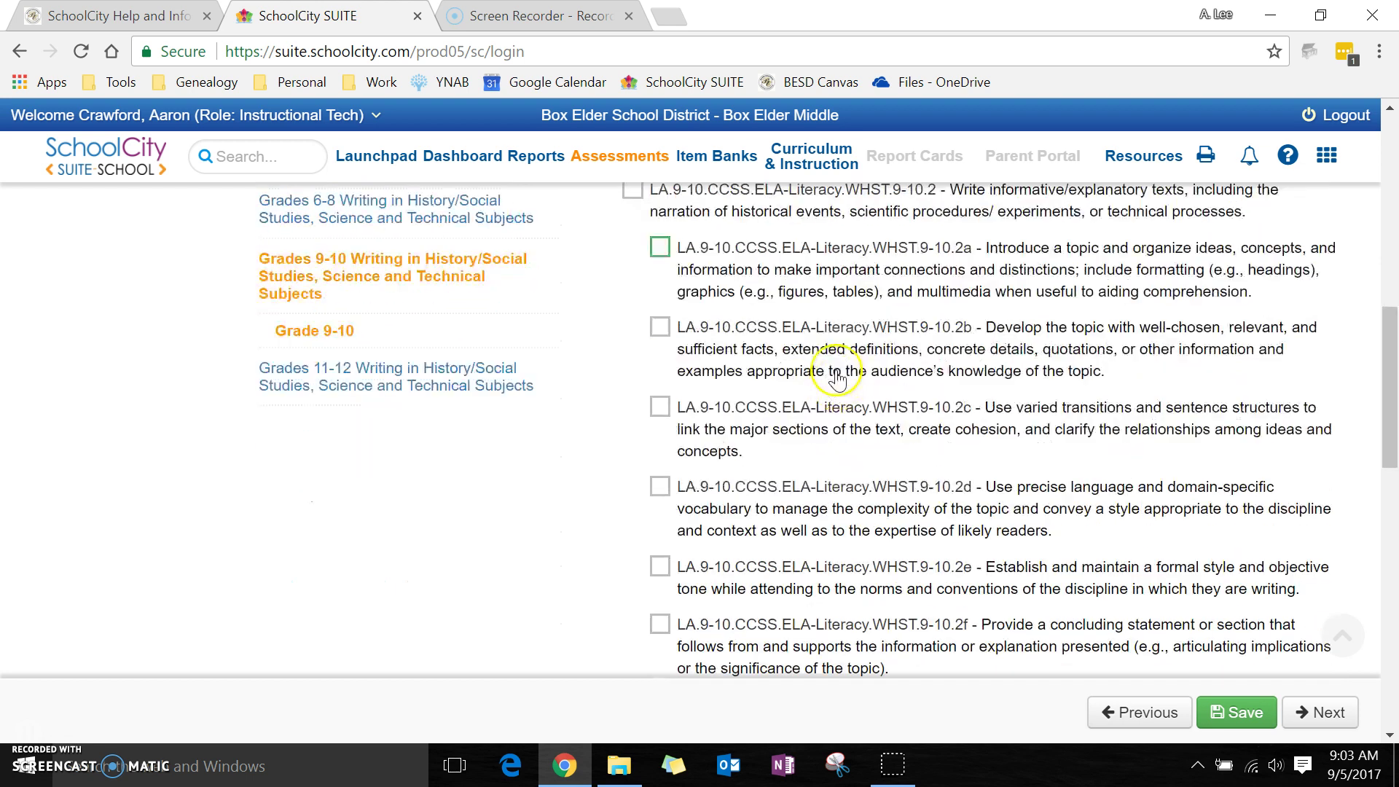
pyautogui.click(659, 406)
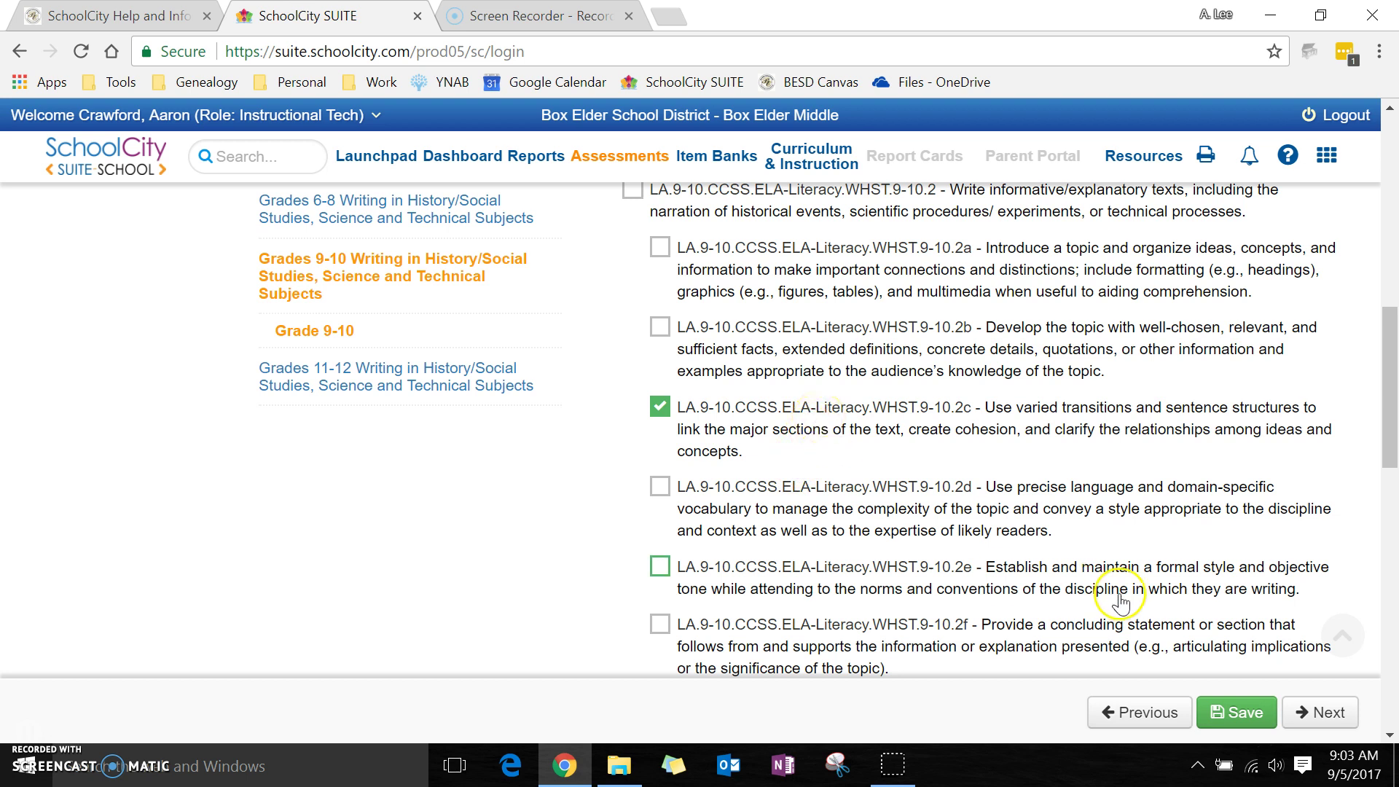
pyautogui.click(1320, 712)
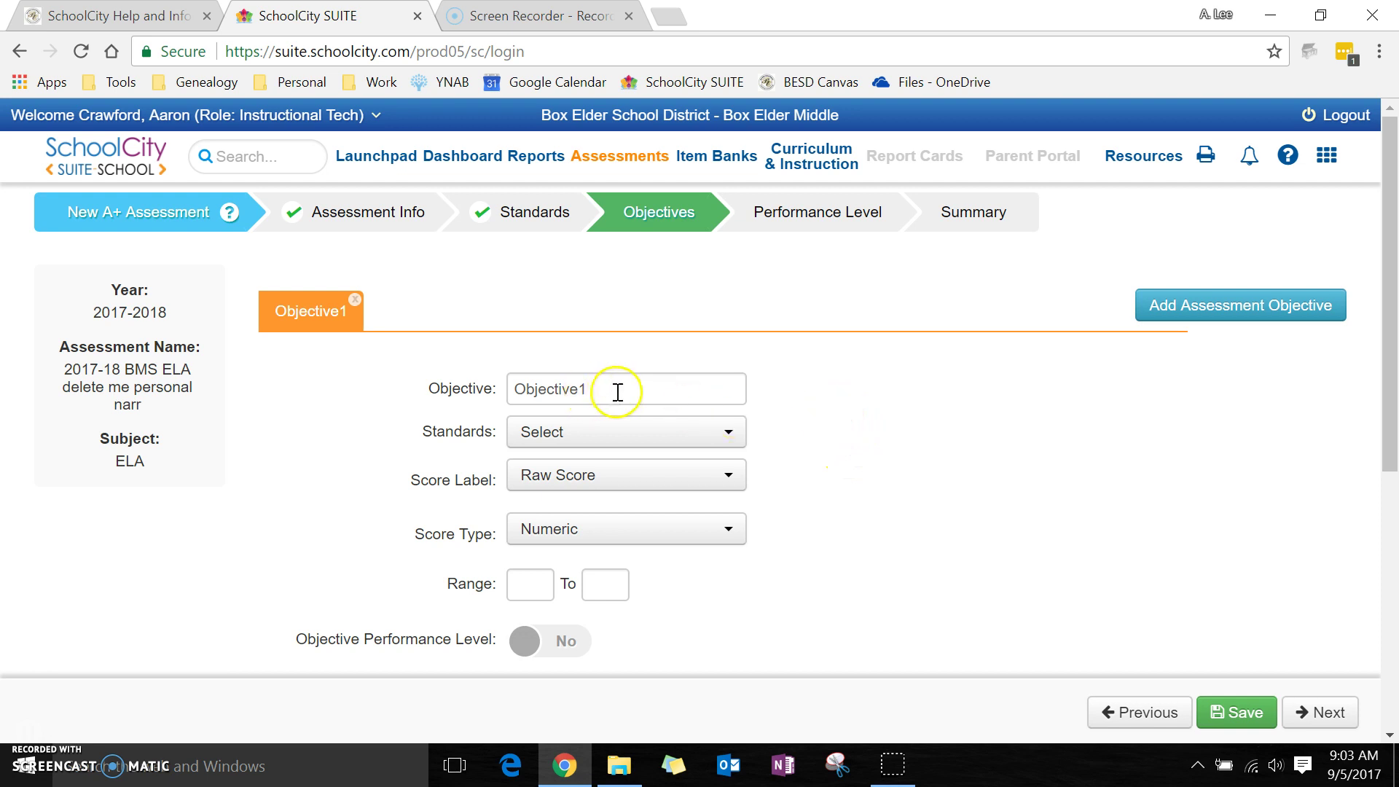
# Step: Rename Objective1 to Theme and link it to standard WHST.9-10.1d
pyautogui.moveTo(615, 391); pyautogui.dragTo(446, 397)
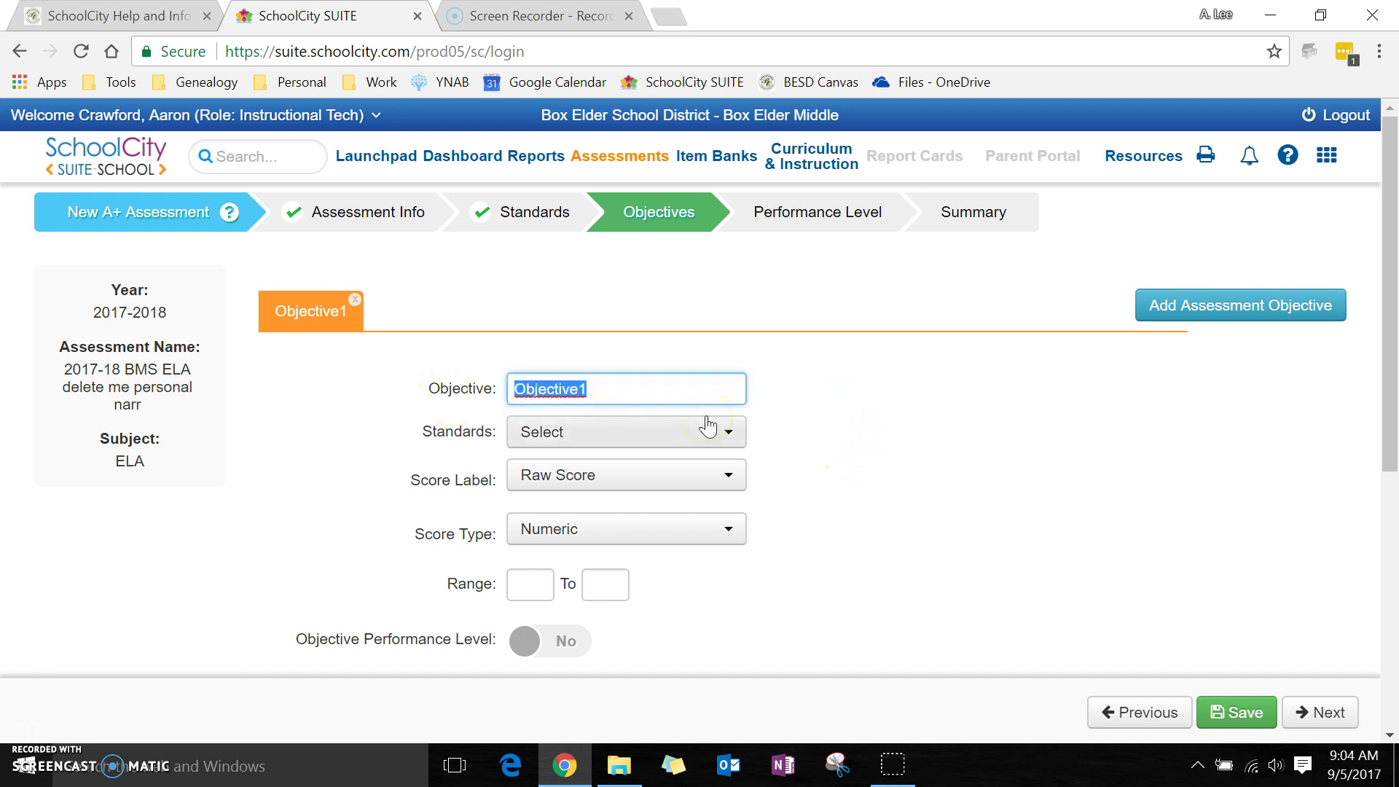
pyautogui.write('Theme')
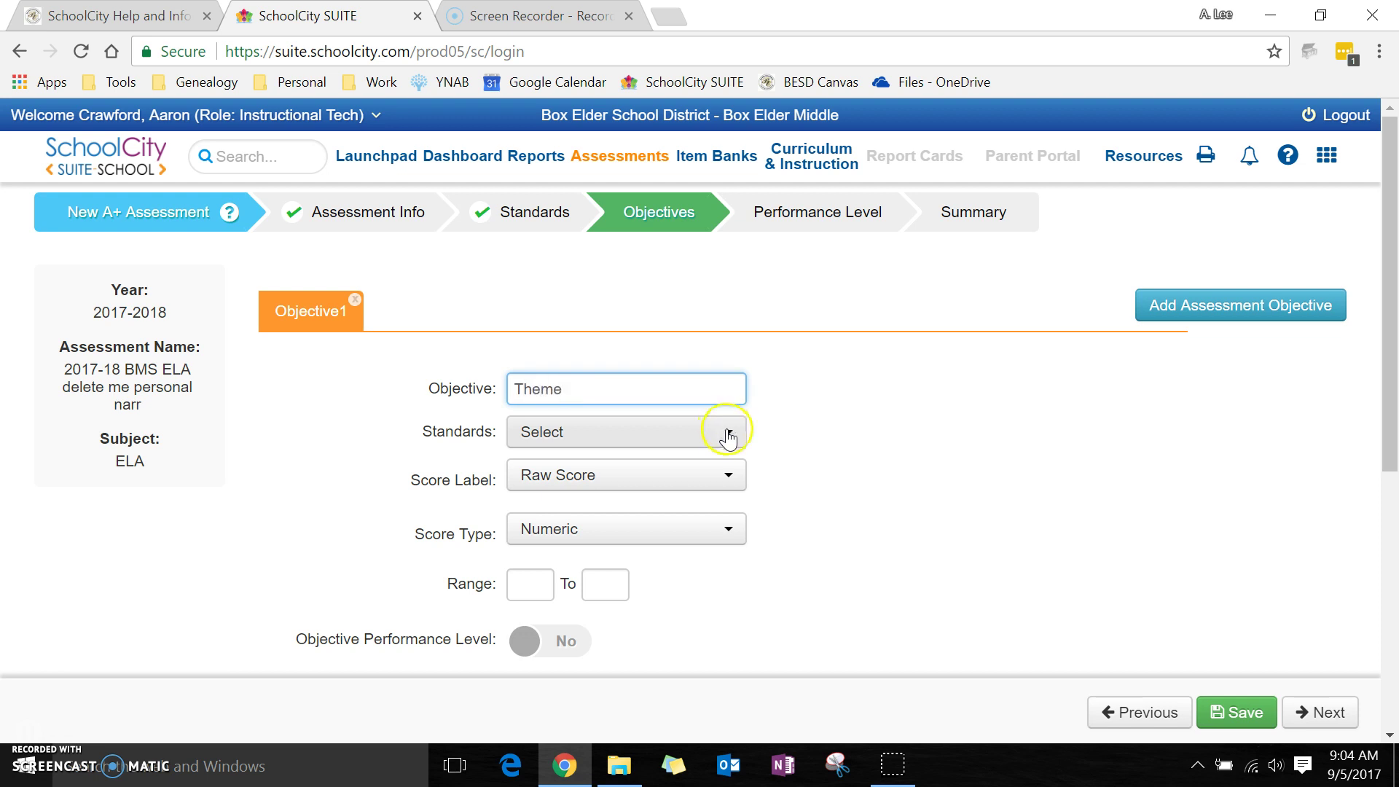
pyautogui.click(729, 438)
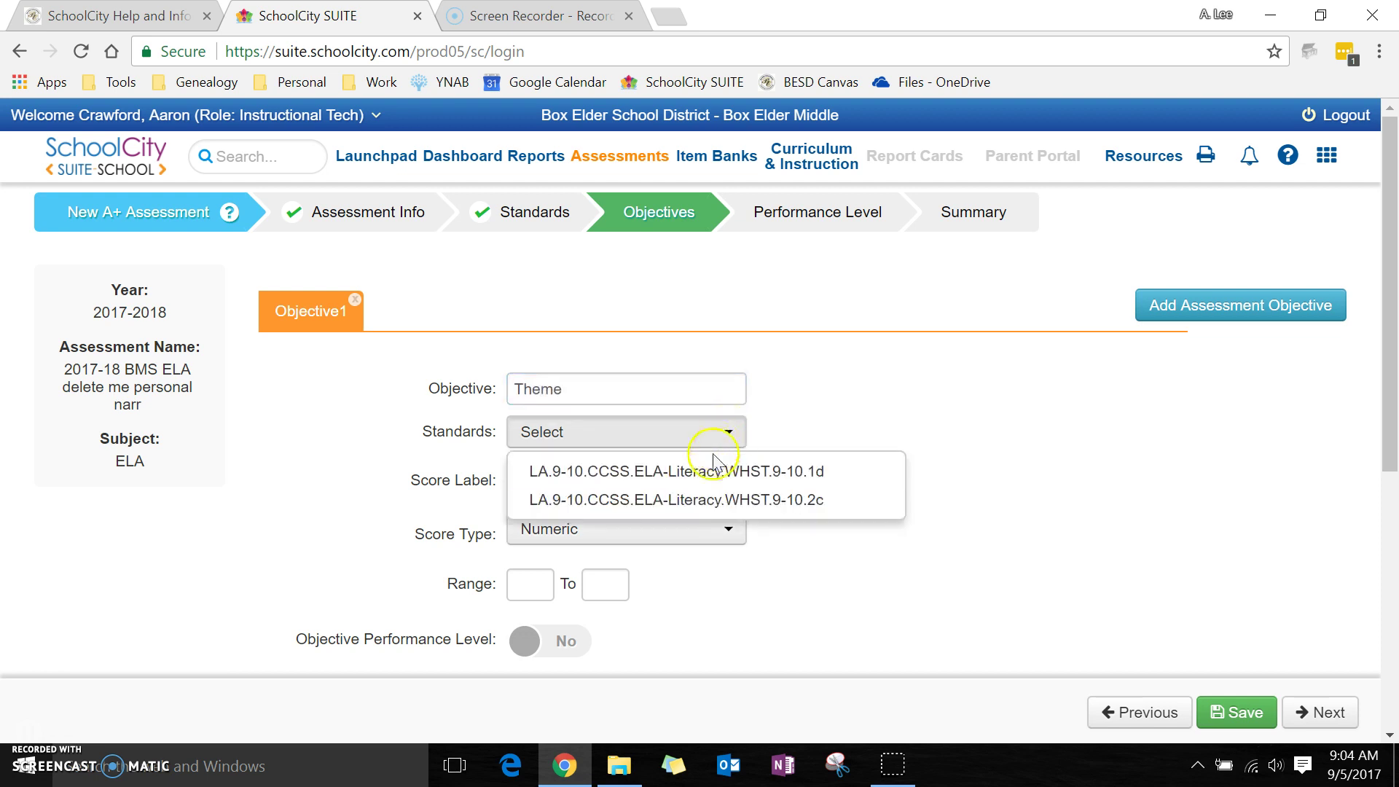
pyautogui.click(701, 478)
pyautogui.click(802, 419)
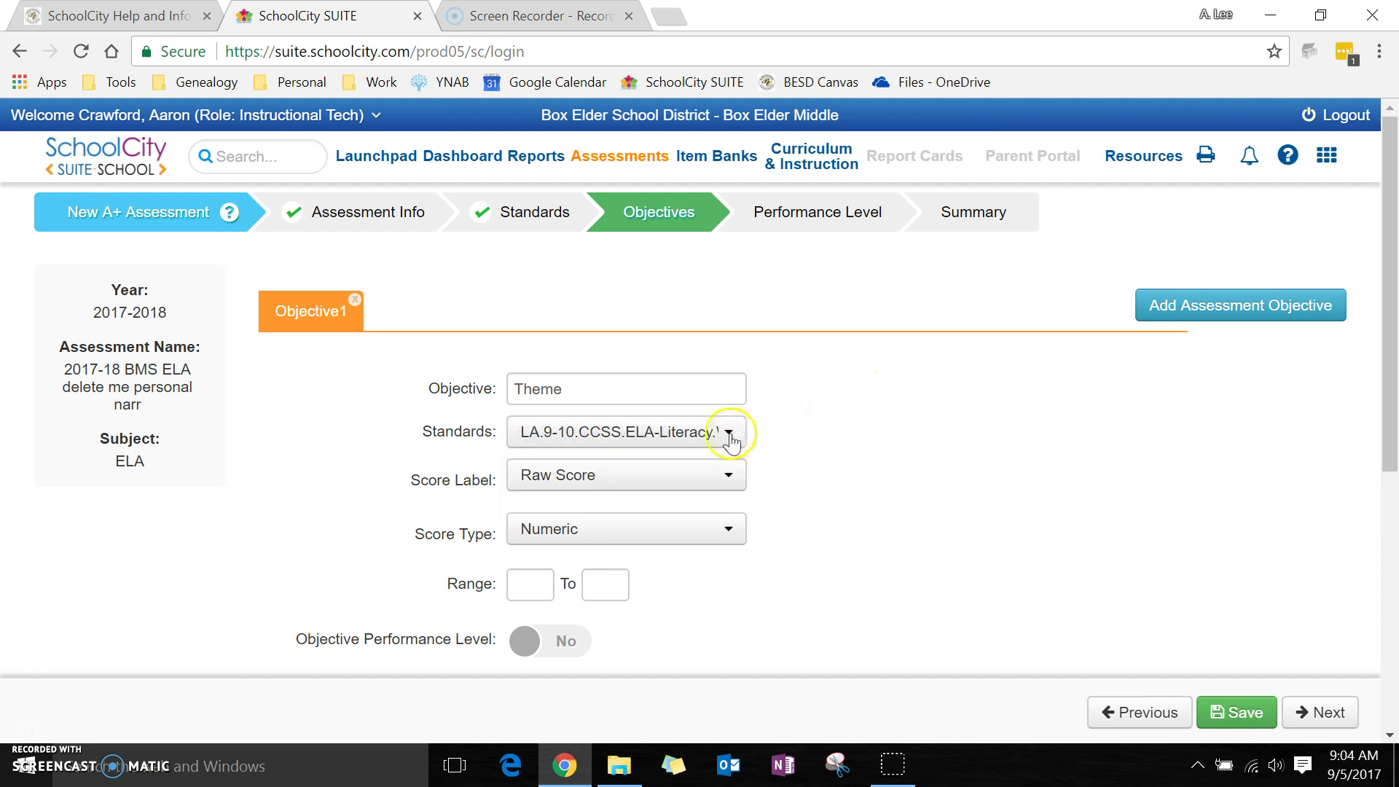
pyautogui.click(728, 434)
pyautogui.click(849, 391)
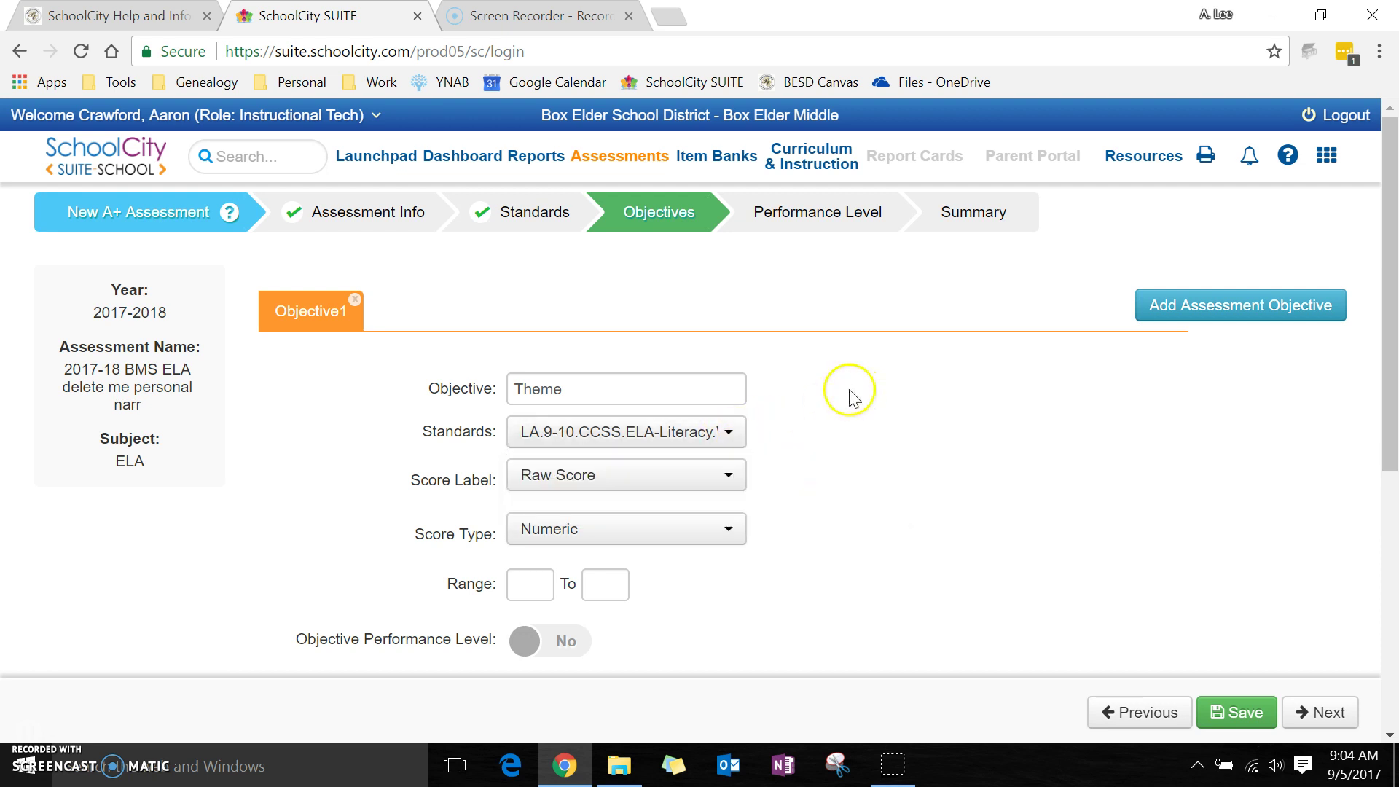
# Step: Keep Raw Score and Numeric scoring, set the range 0 to 50, and leave Performance Level off
pyautogui.click(719, 483)
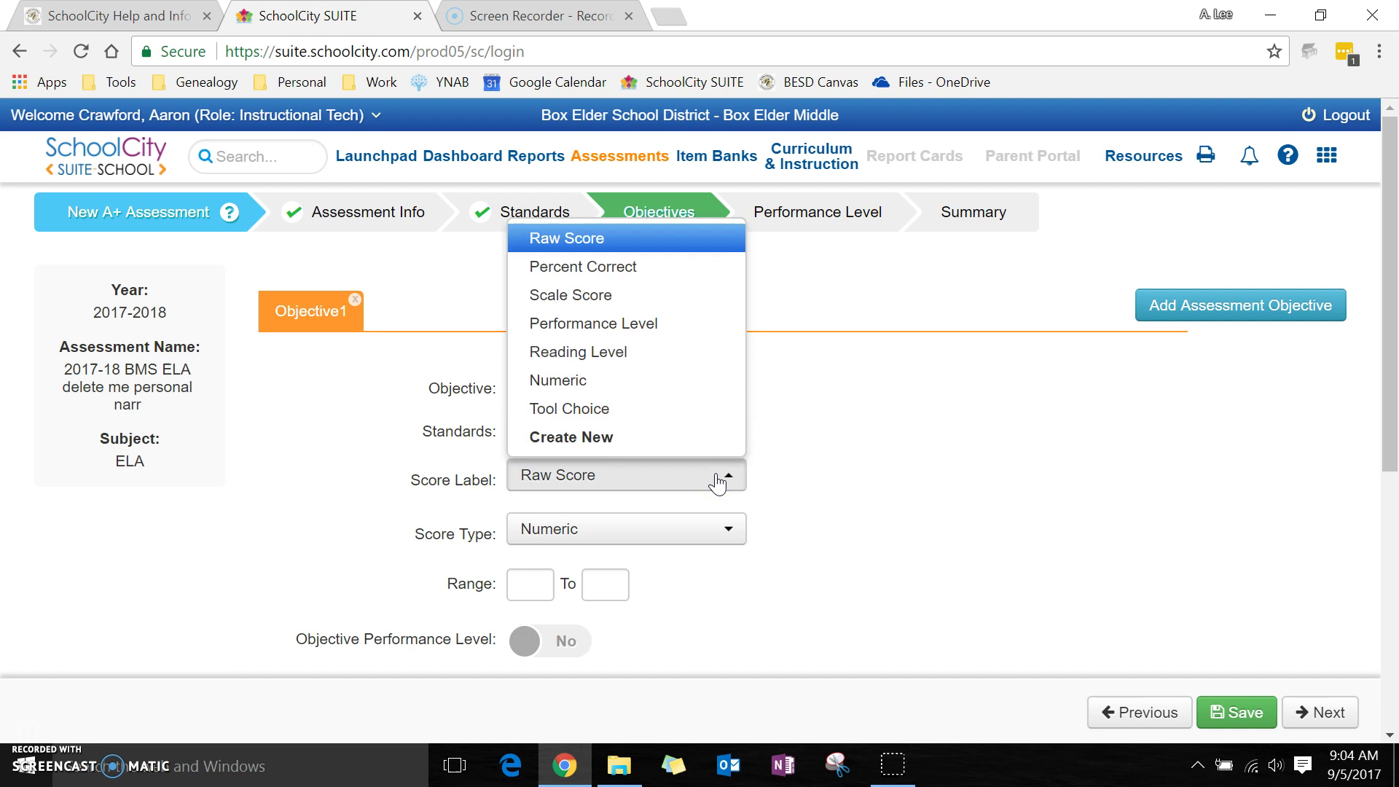
pyautogui.click(585, 245)
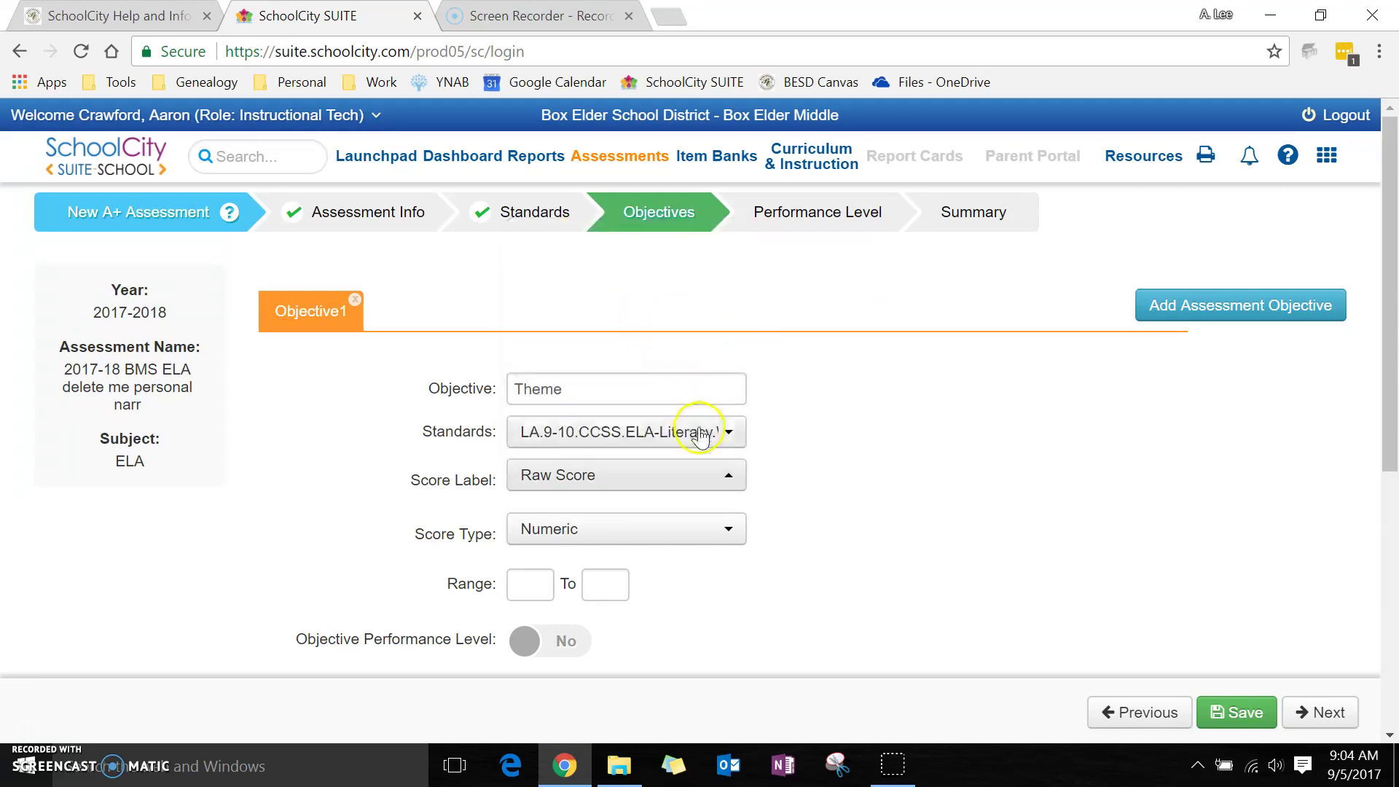
pyautogui.scroll(-3, 895, 414)
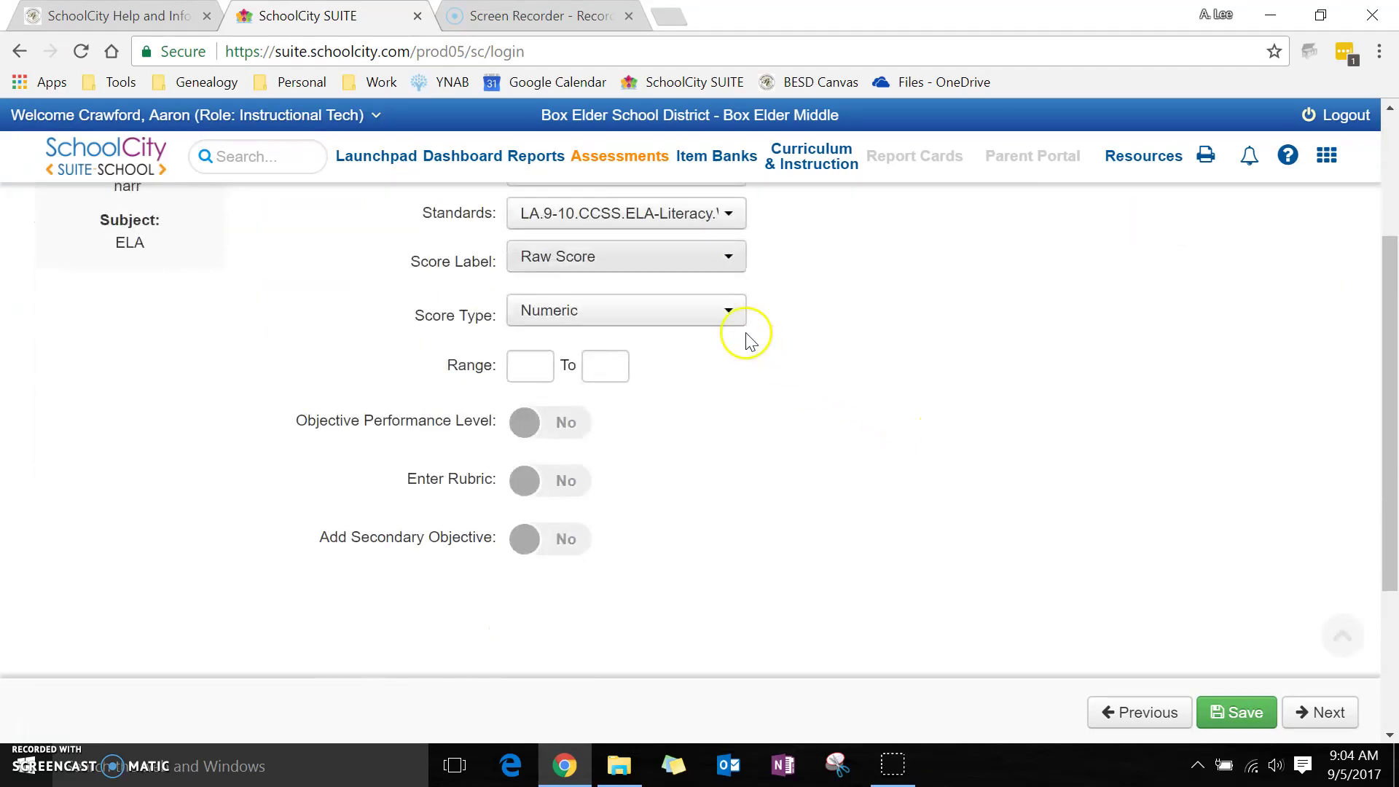
pyautogui.click(730, 312)
pyautogui.click(604, 352)
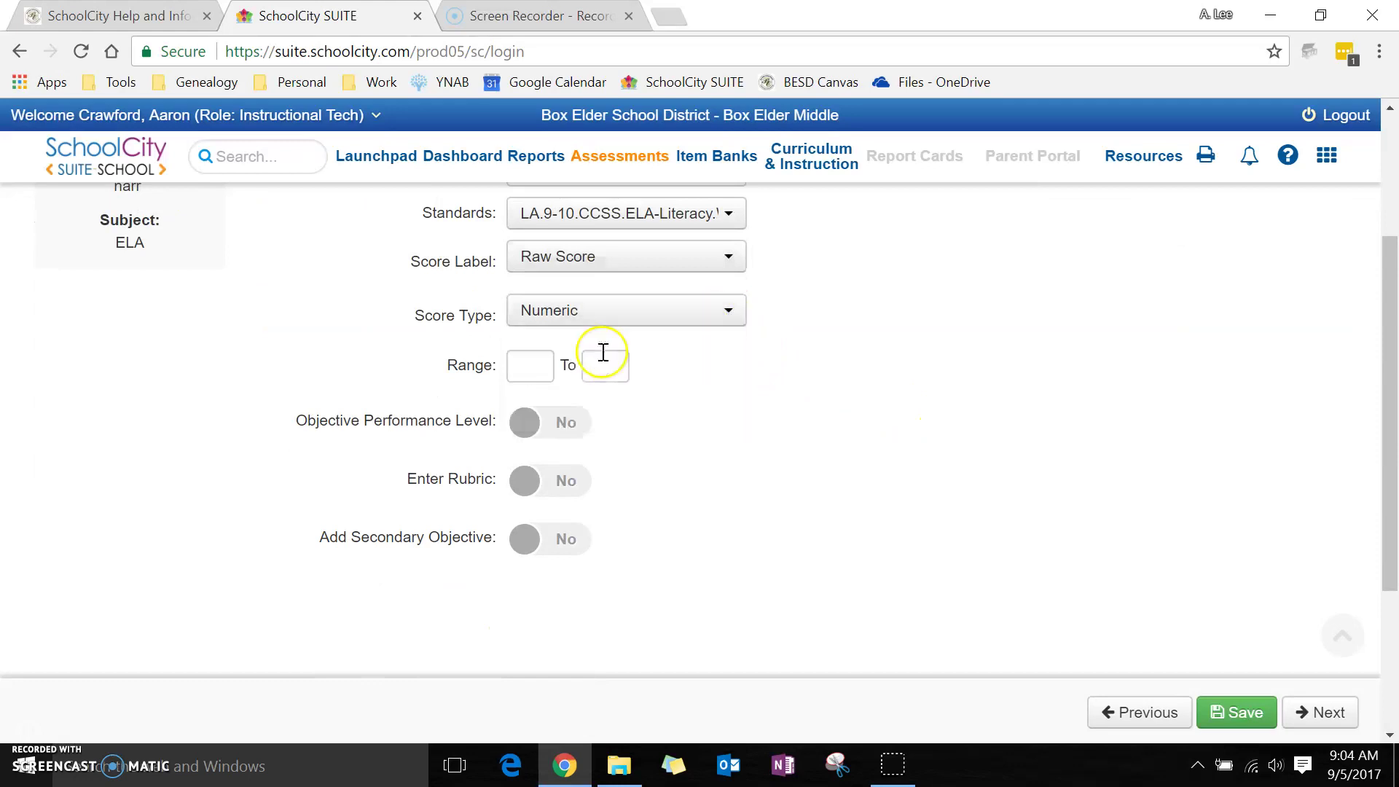
pyautogui.click(537, 370)
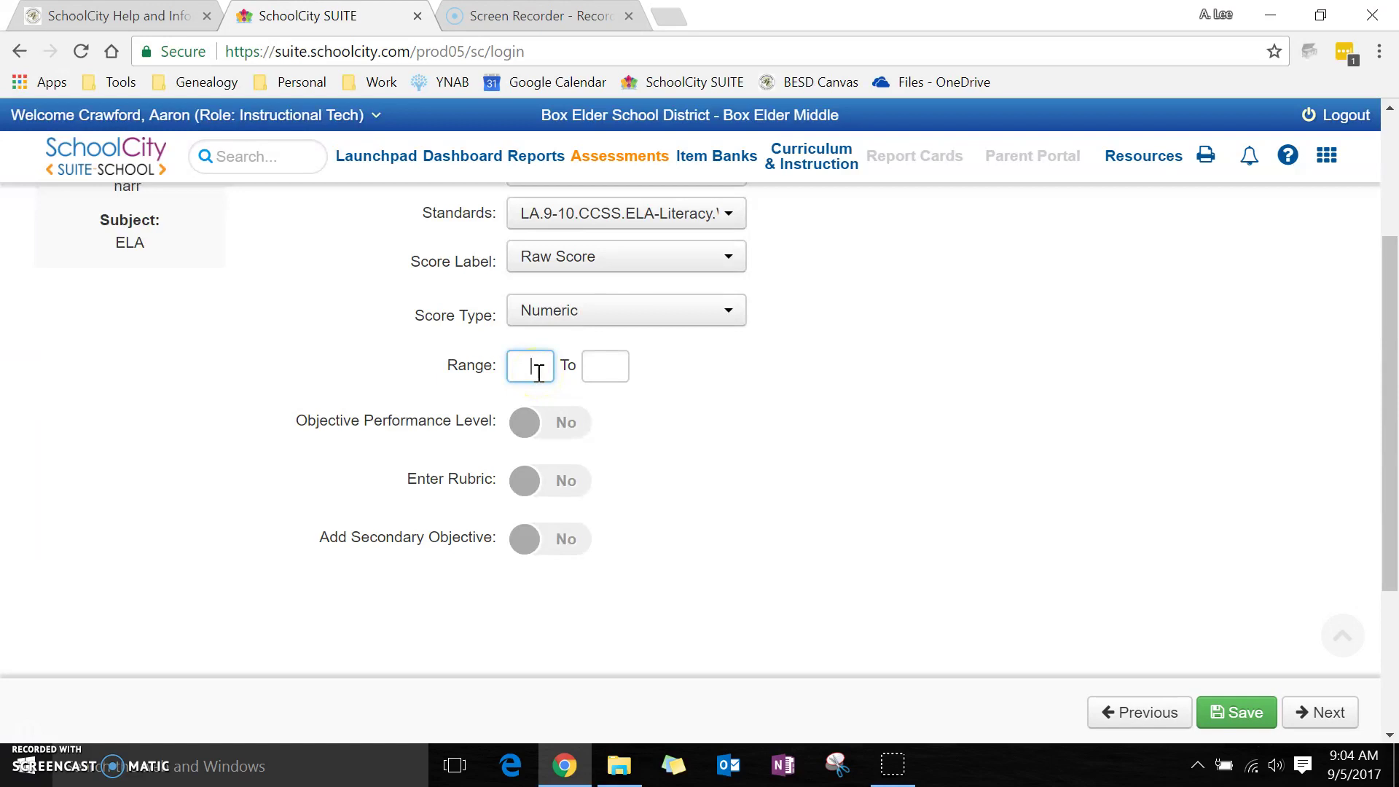
pyautogui.click(606, 362)
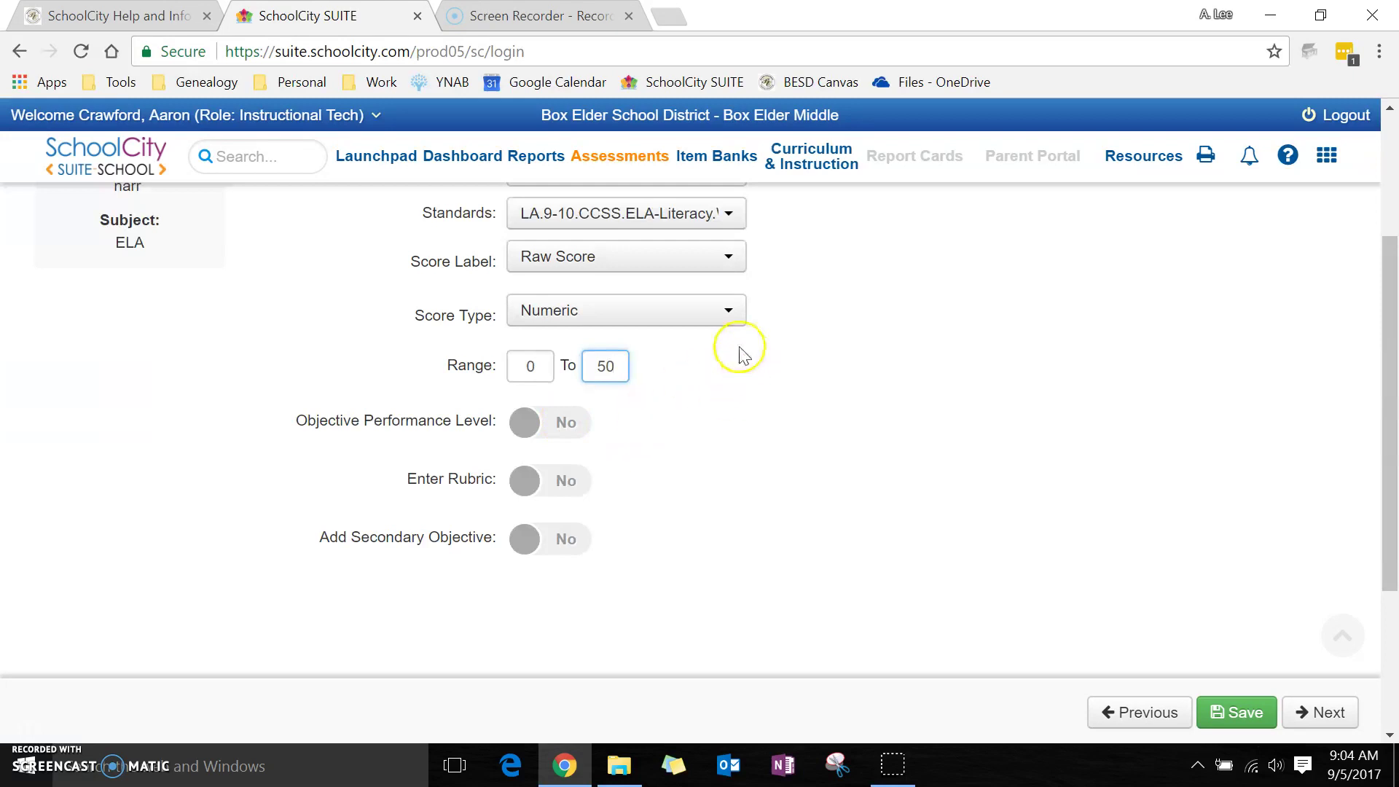
pyautogui.click(571, 426)
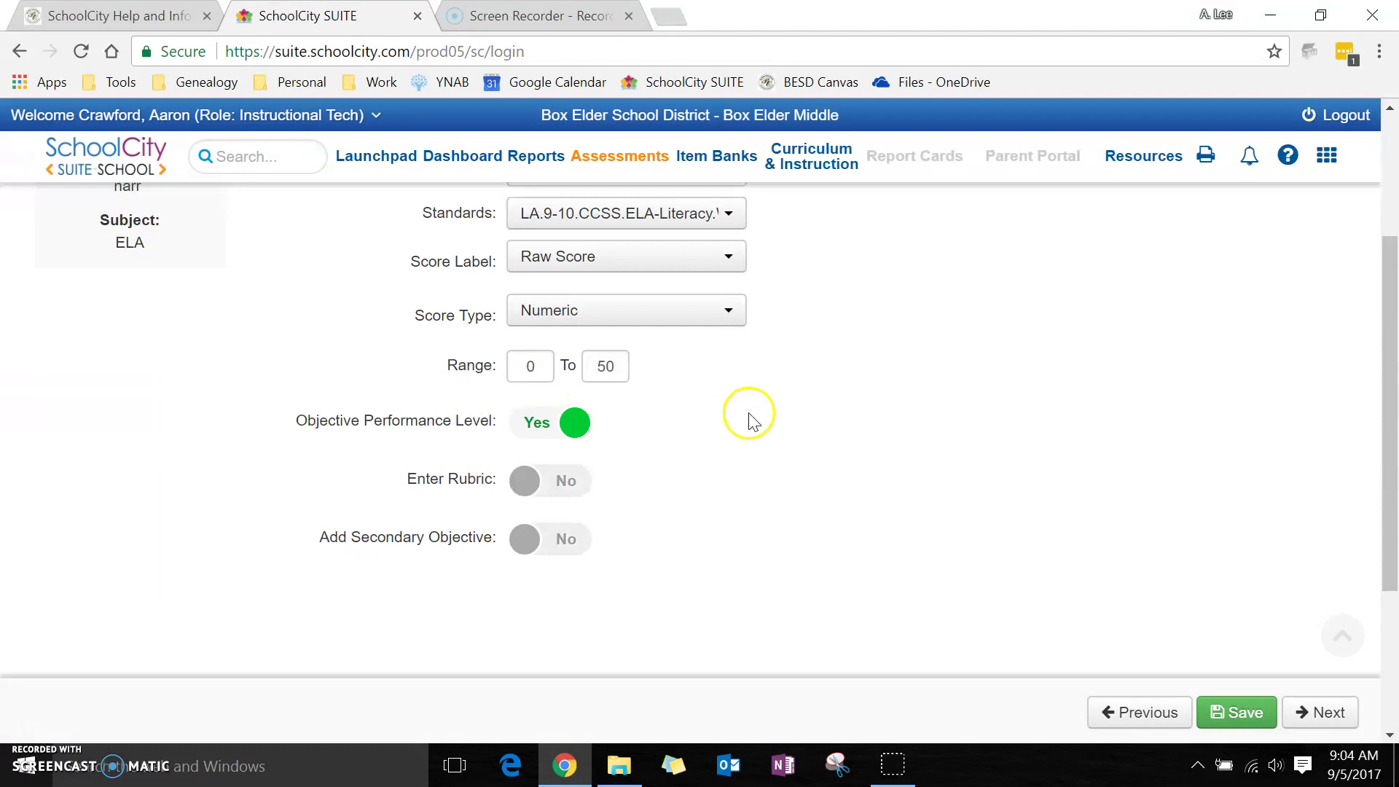
pyautogui.click(539, 429)
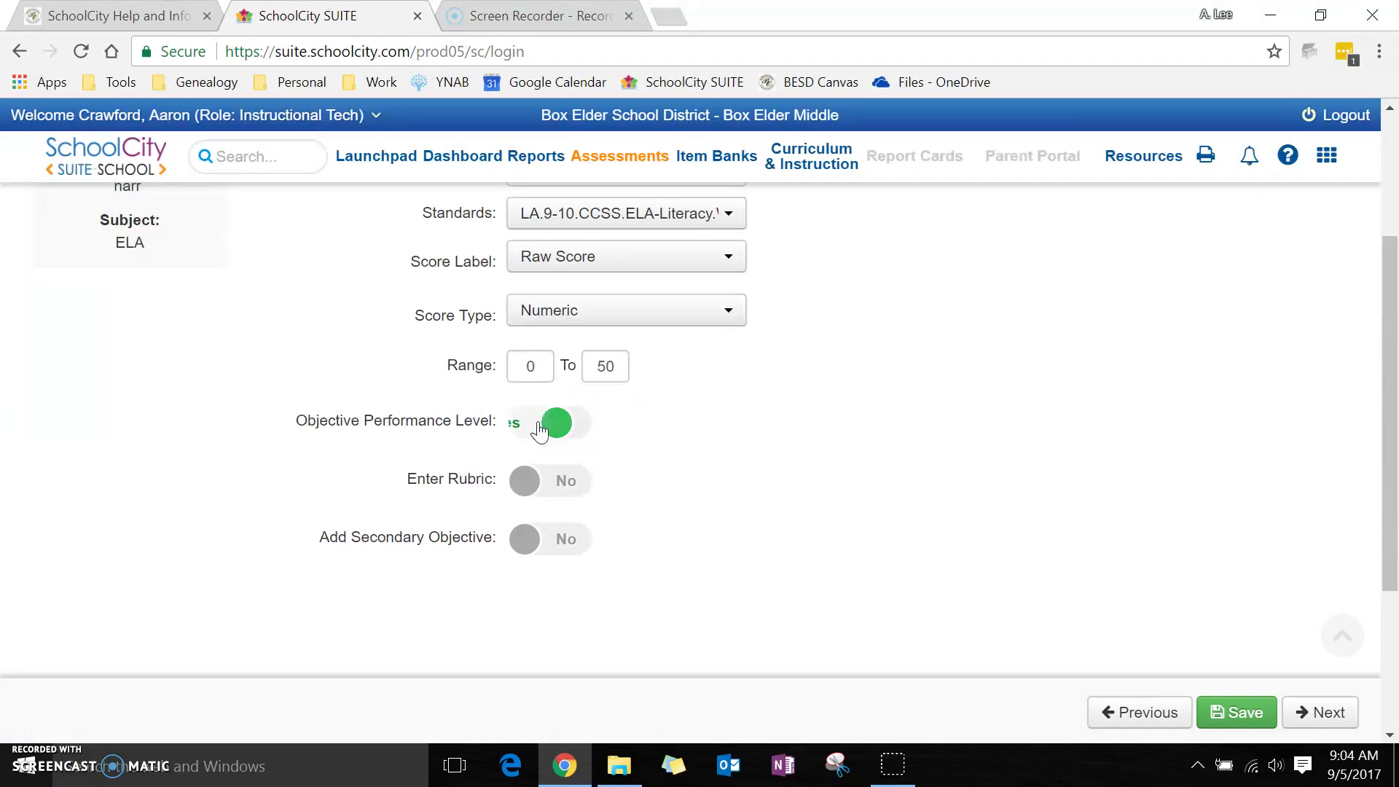
# Step: Turn on Enter Rubric and insert a one-row, three-column table in the rubric editor
pyautogui.click(549, 484)
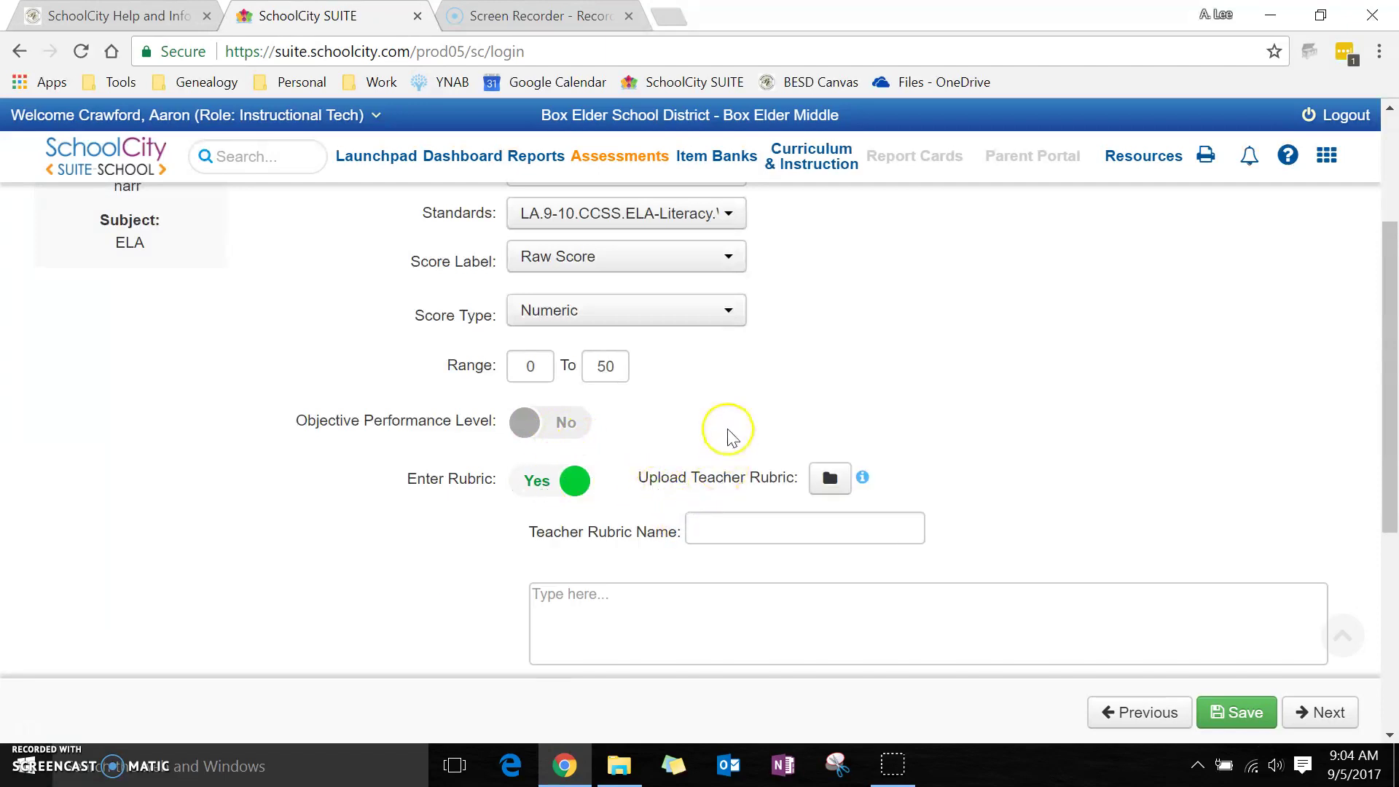
pyautogui.scroll(-3, 801, 408)
pyautogui.click(712, 405)
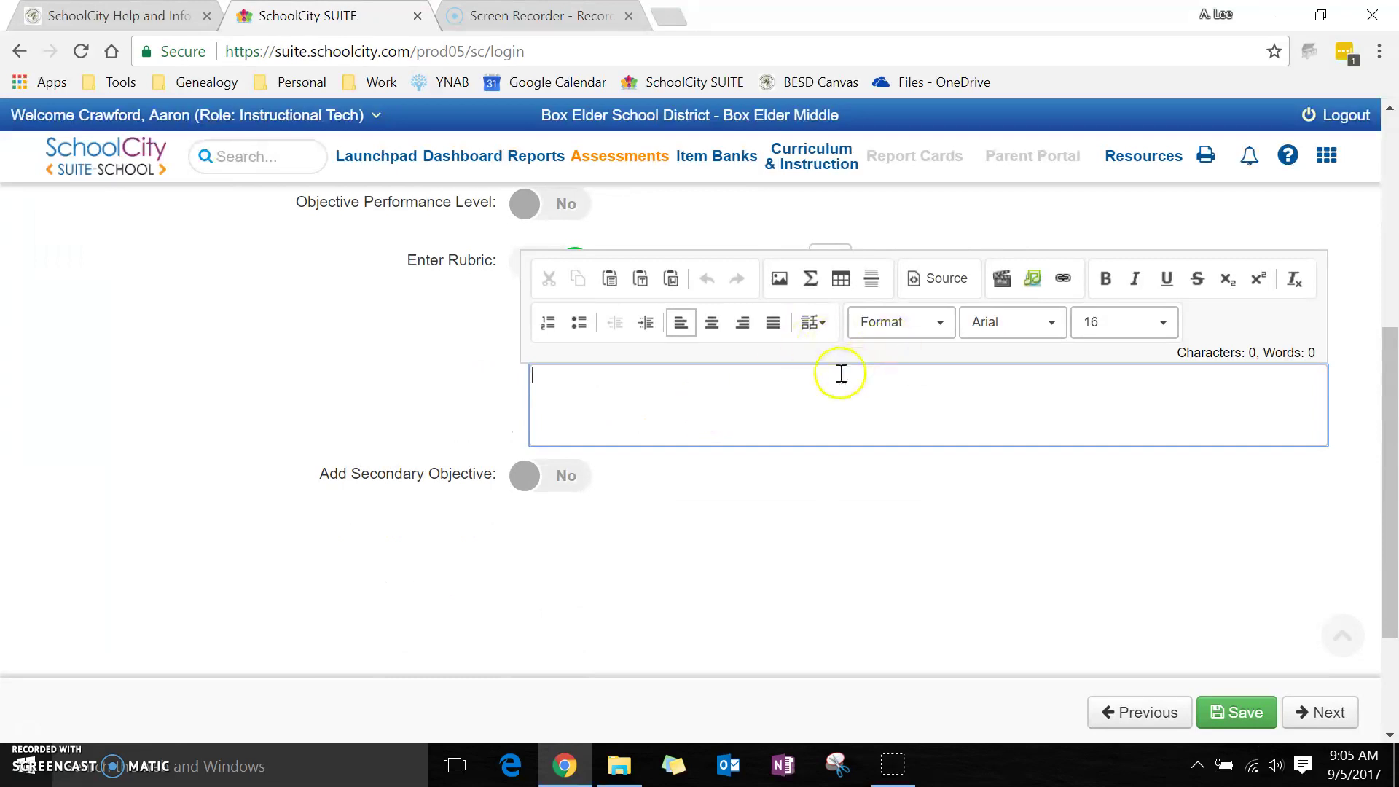
pyautogui.click(841, 280)
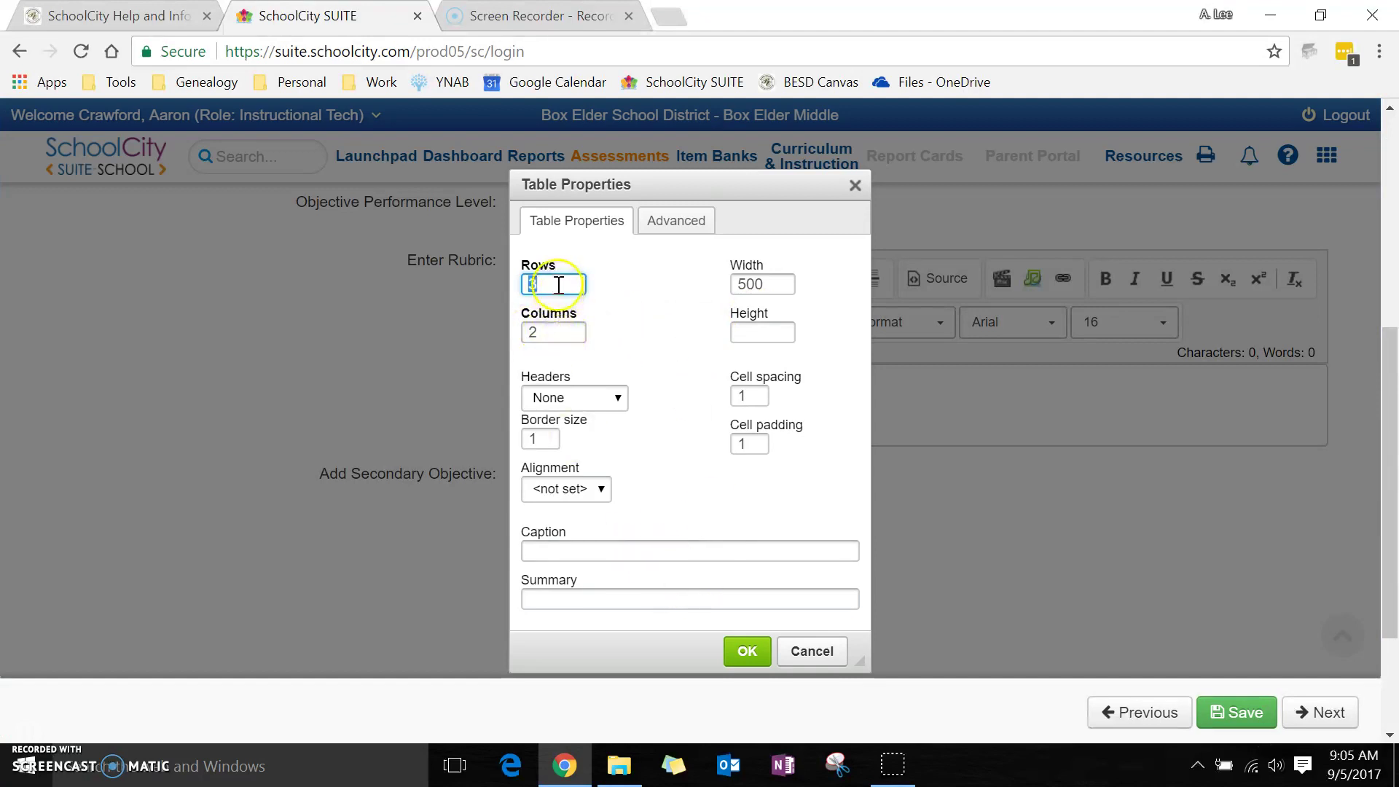
pyautogui.doubleClick(554, 331)
pyautogui.write('3')
pyautogui.doubleClick(543, 285)
pyautogui.write('1')
pyautogui.click(745, 654)
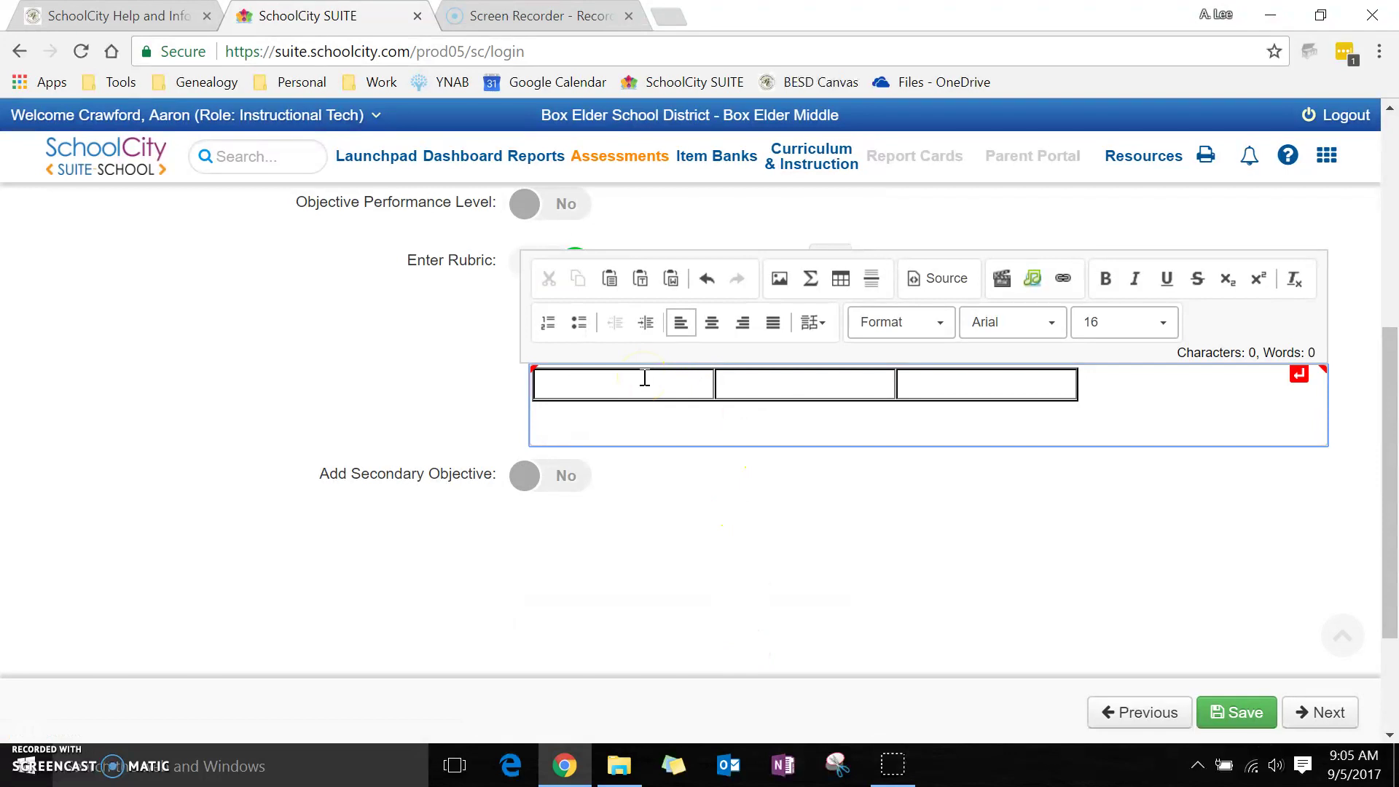
# Step: Fill the rubric cells with '50 pts', '25: kinda crappy' and '0 pts: are you kidding me?'
pyautogui.write('50 pts: Full po')
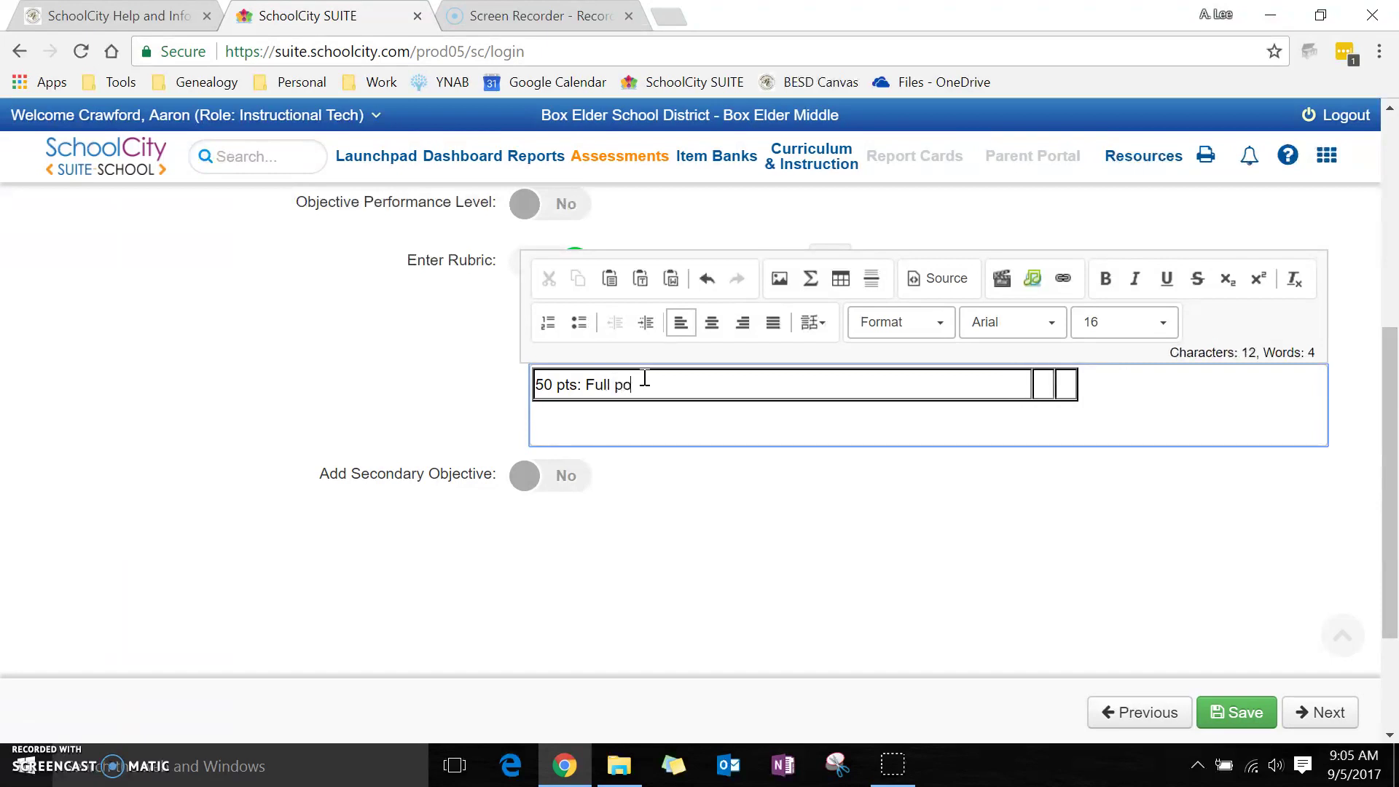
pyautogui.write('nts')
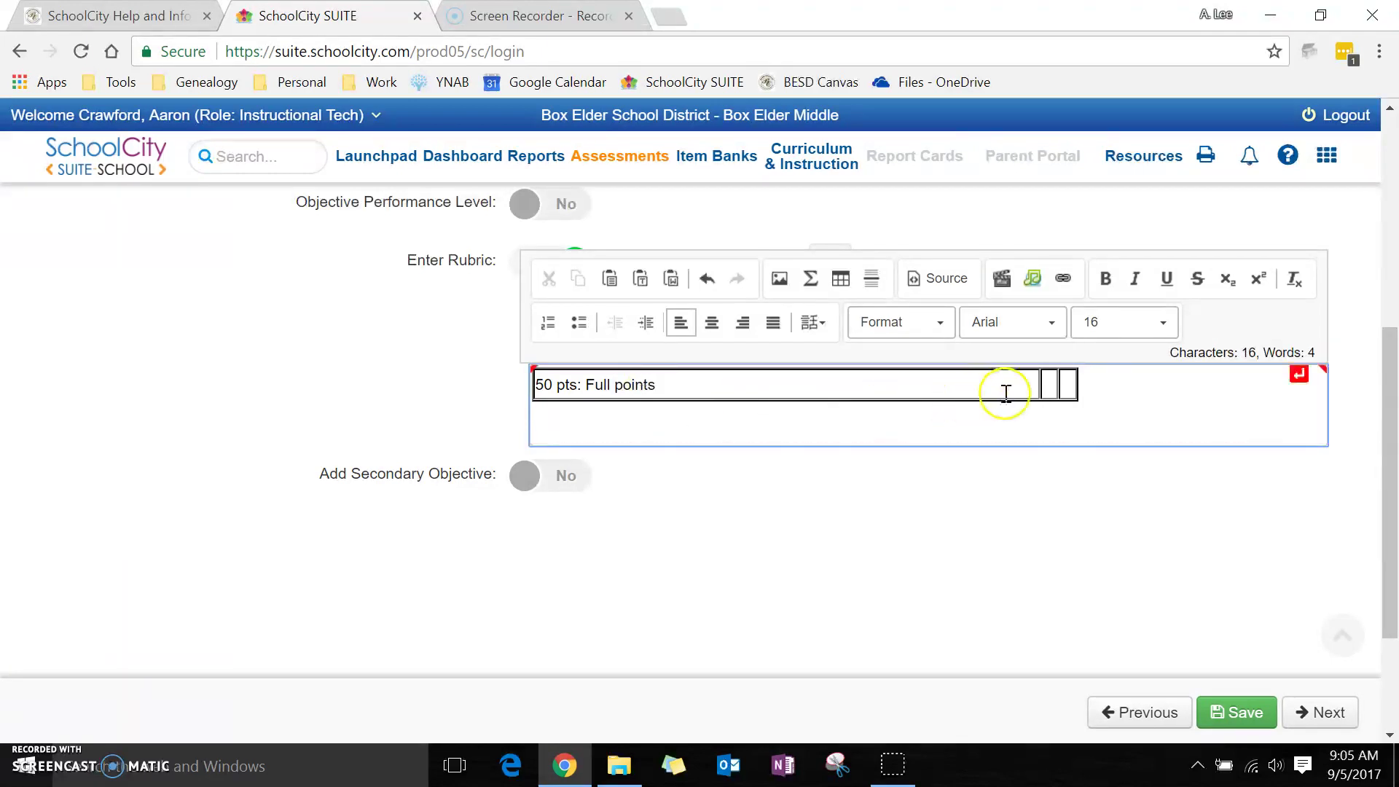
pyautogui.click(1049, 384)
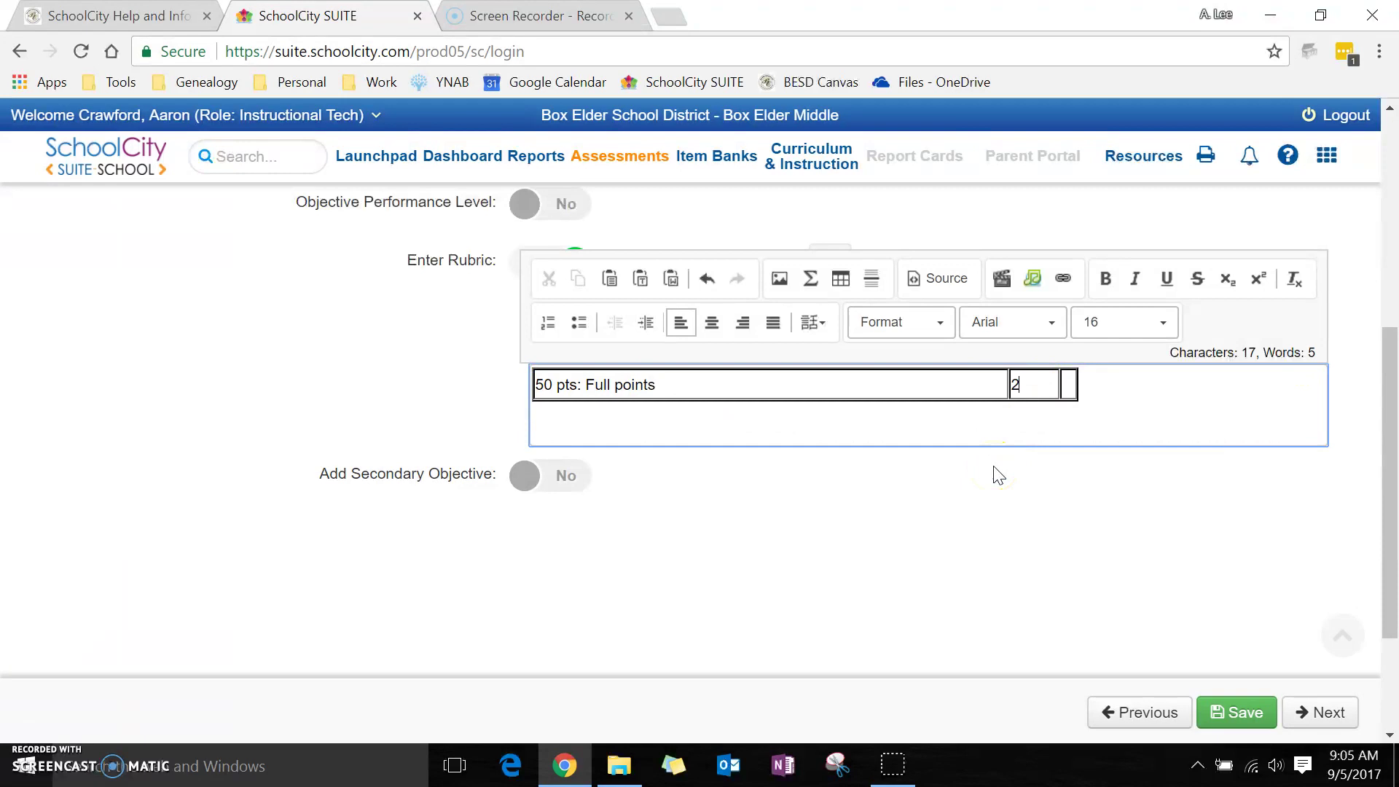
pyautogui.write('25: kinda crappy')
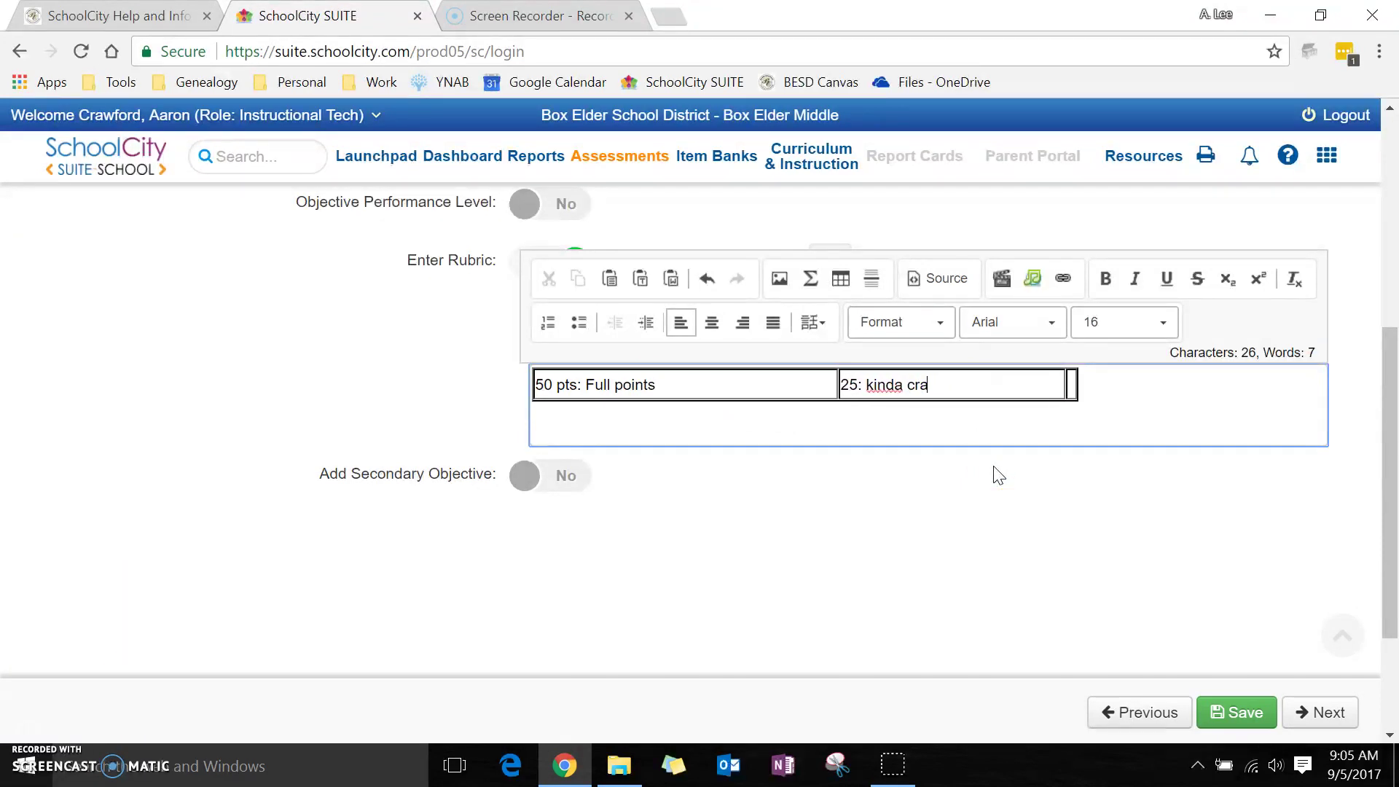
pyautogui.click(1074, 385)
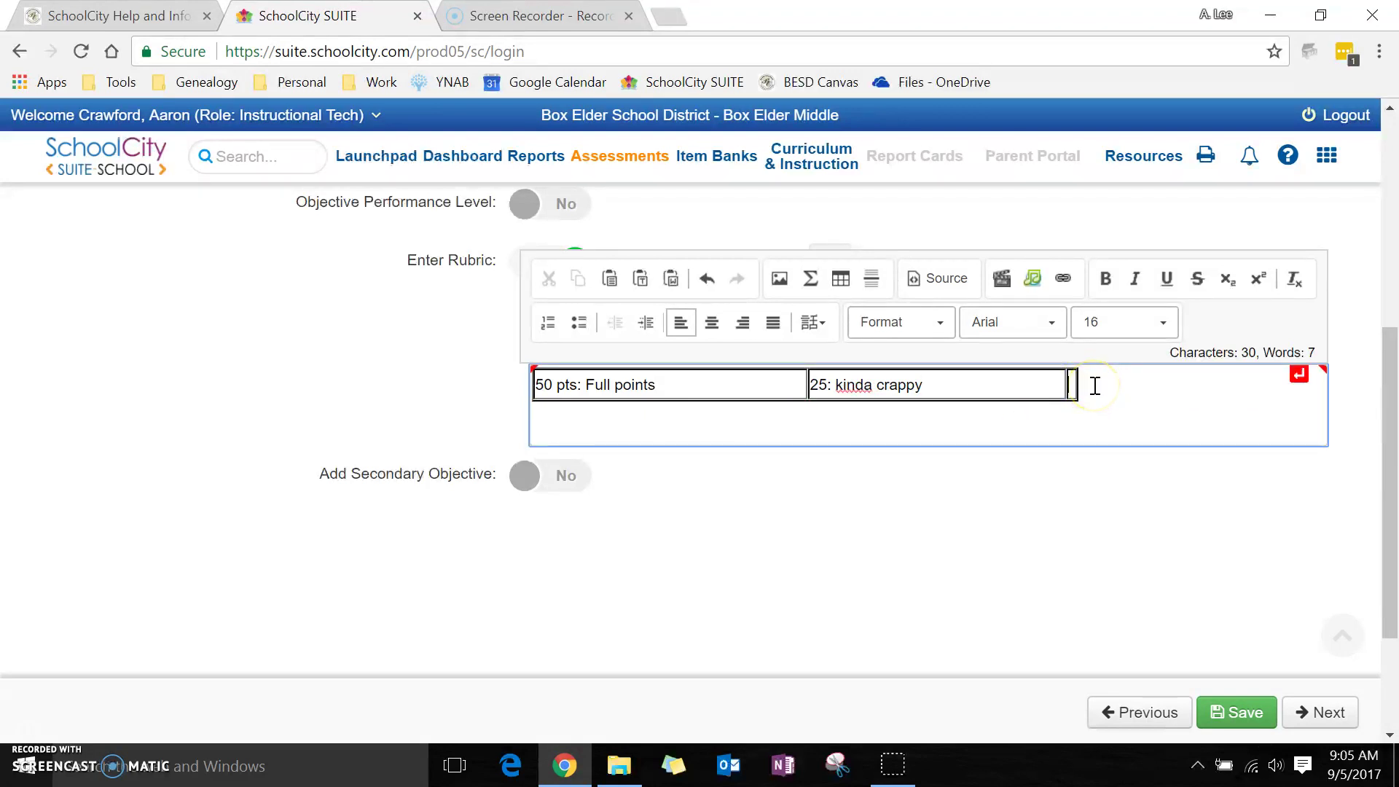
pyautogui.write('0 pts: are you ')
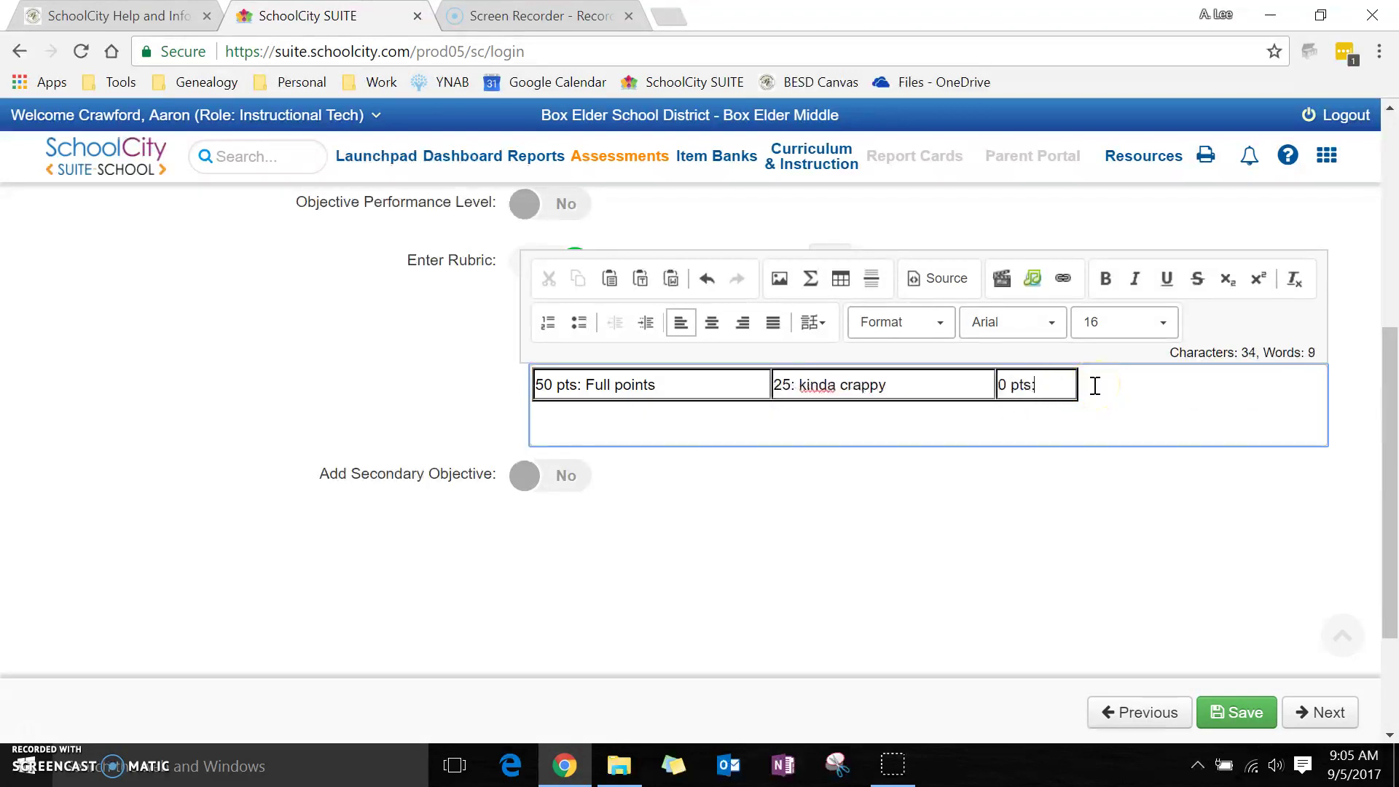
pyautogui.write('kidding me?')
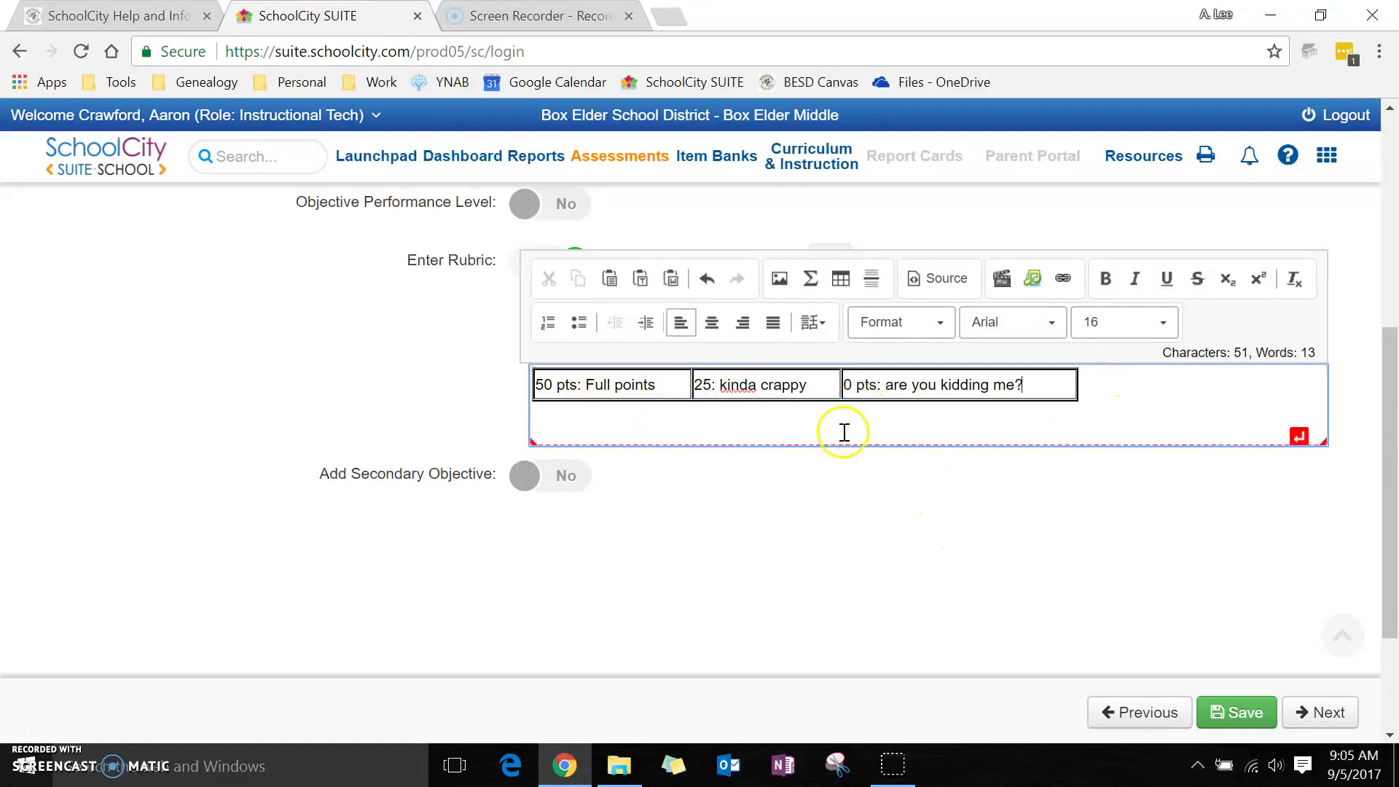
pyautogui.scroll(1, 467, 423)
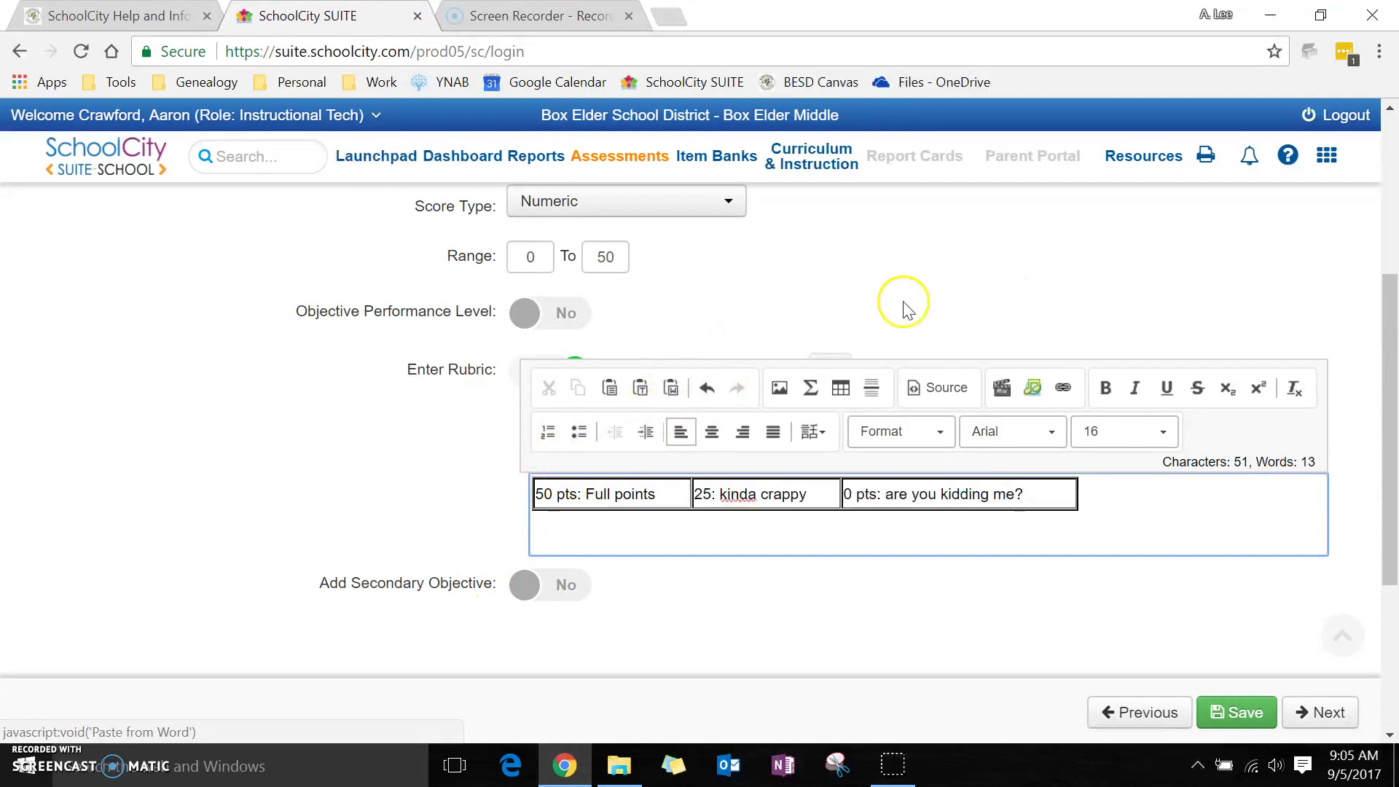
pyautogui.scroll(3, 816, 332)
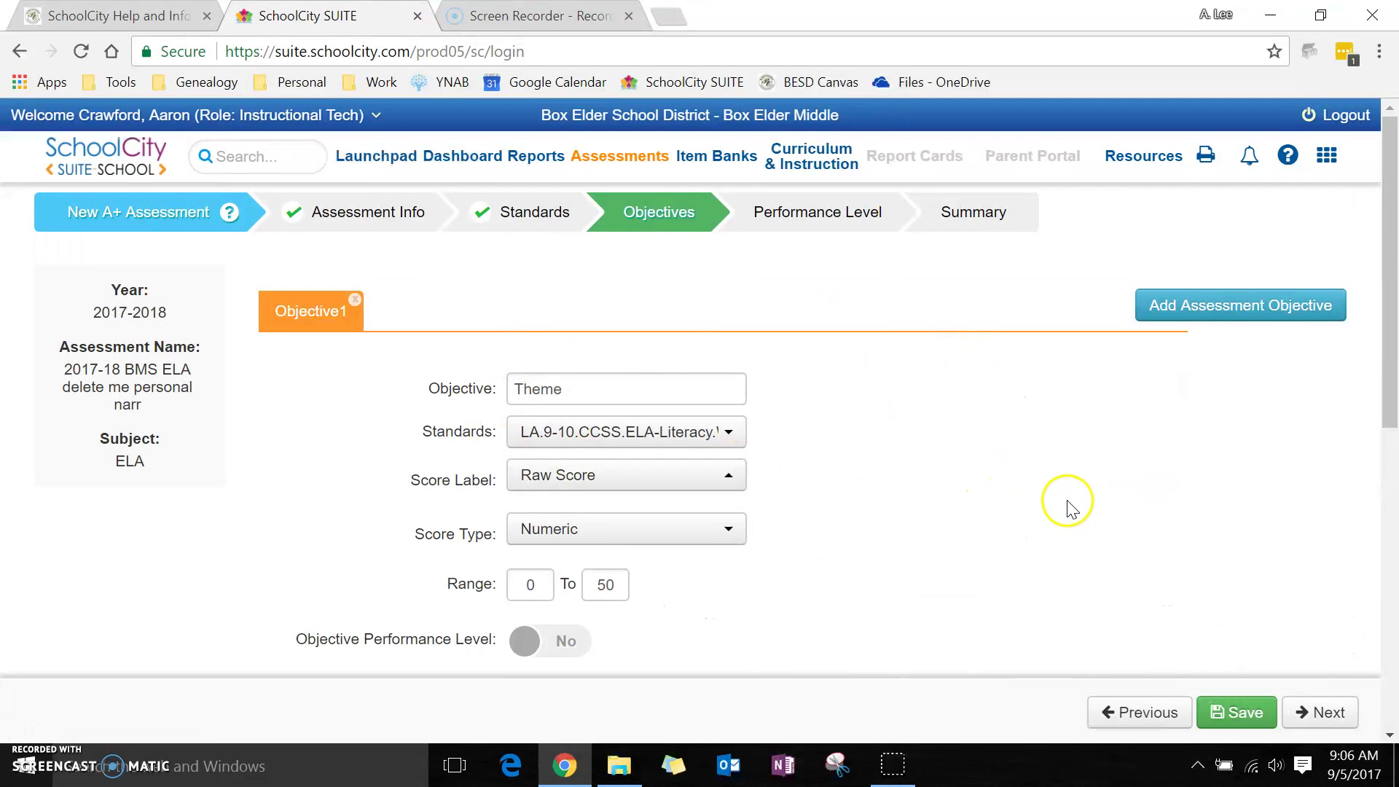
# Step: Save the Theme objective and add a second assessment objective
pyautogui.click(1237, 714)
pyautogui.click(922, 246)
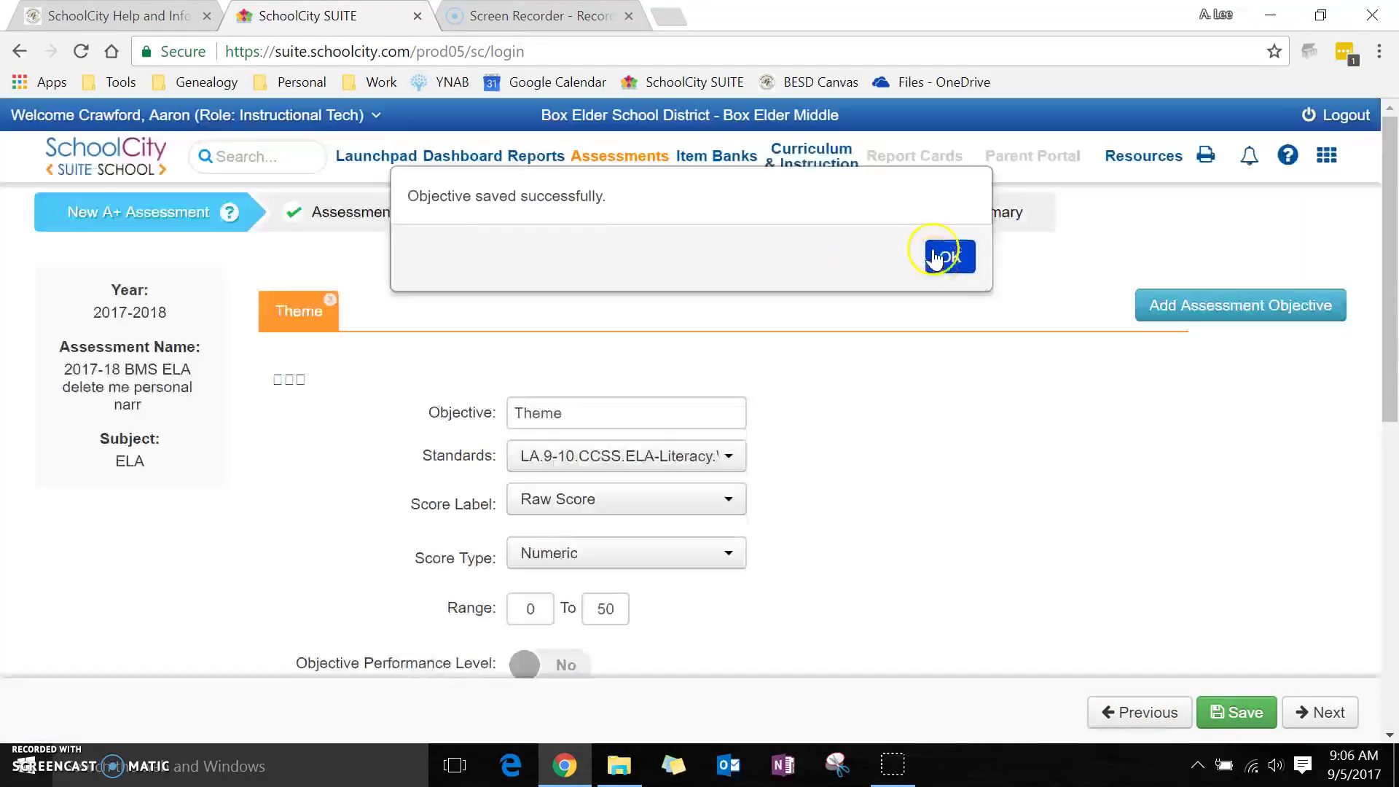
pyautogui.click(1198, 312)
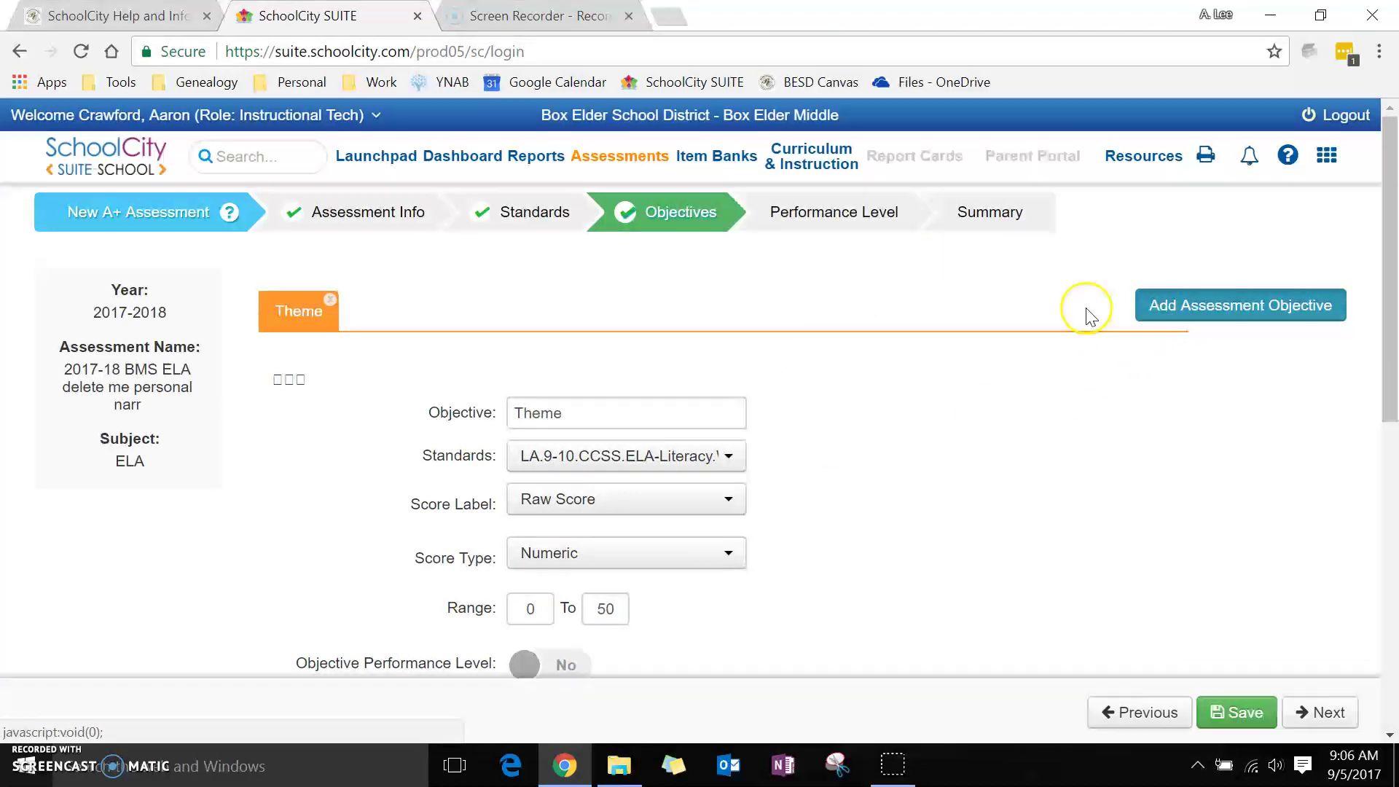
# Step: Name the second objective Length, link WHST.9-10.2c, set range 0 to 30, and add a third
pyautogui.click(605, 404)
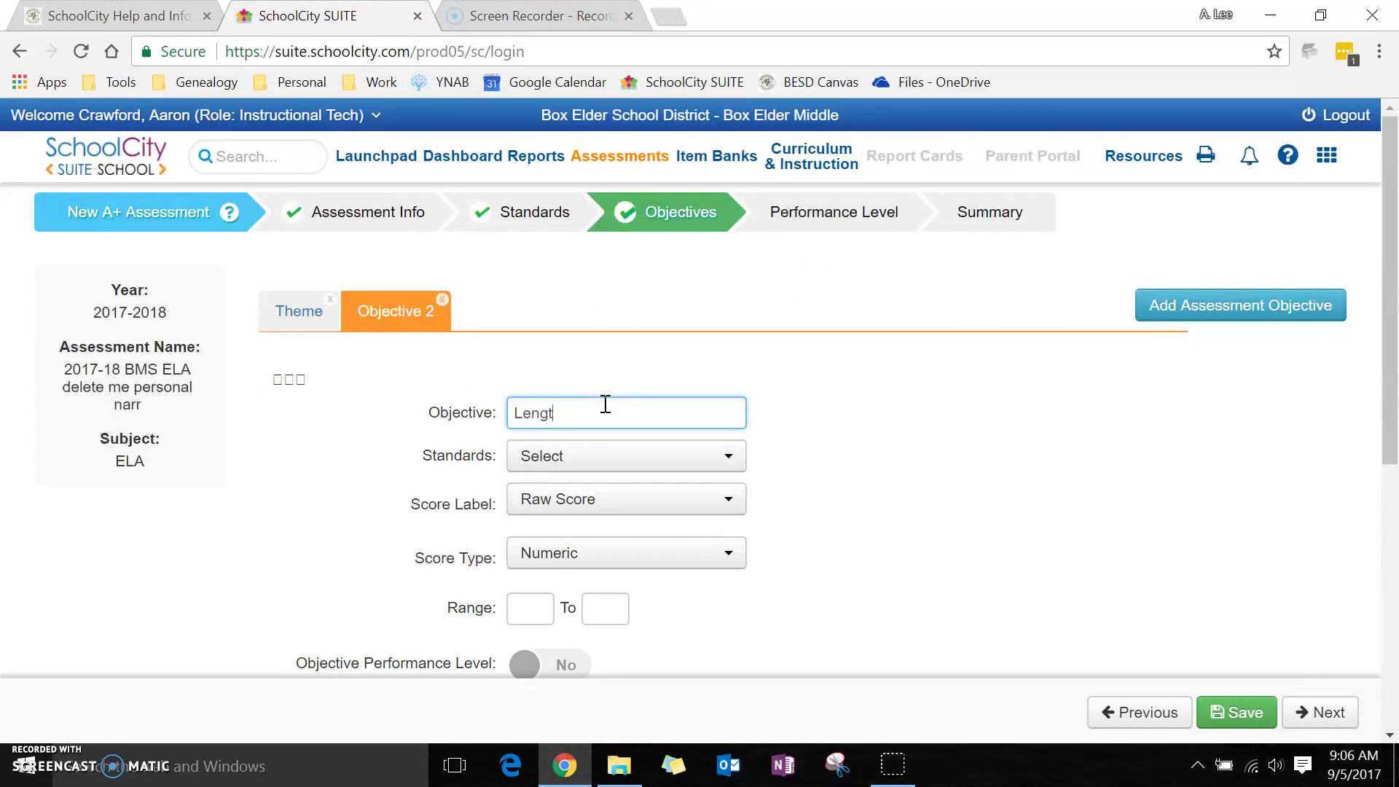
pyautogui.click(627, 451)
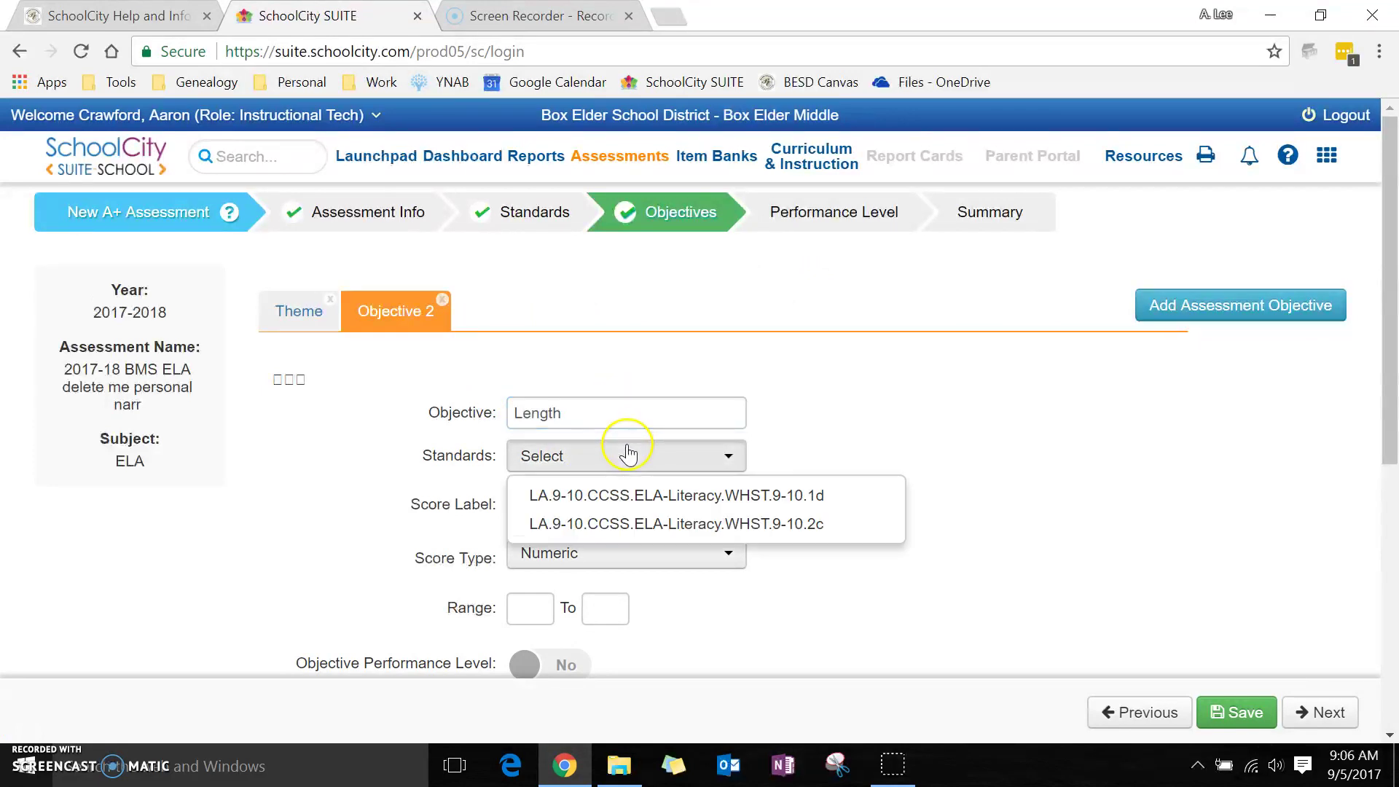
pyautogui.click(627, 523)
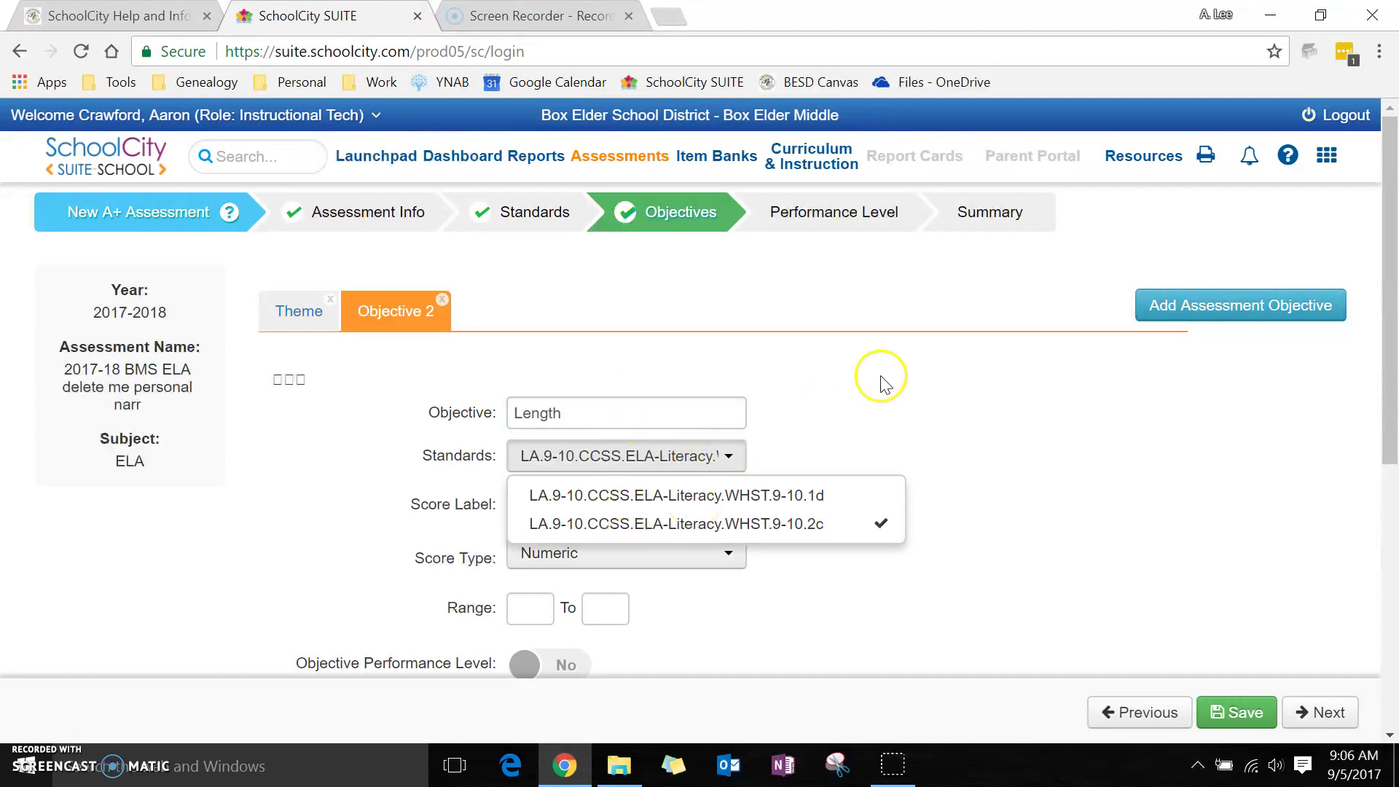
pyautogui.scroll(-3, 880, 380)
pyautogui.click(880, 380)
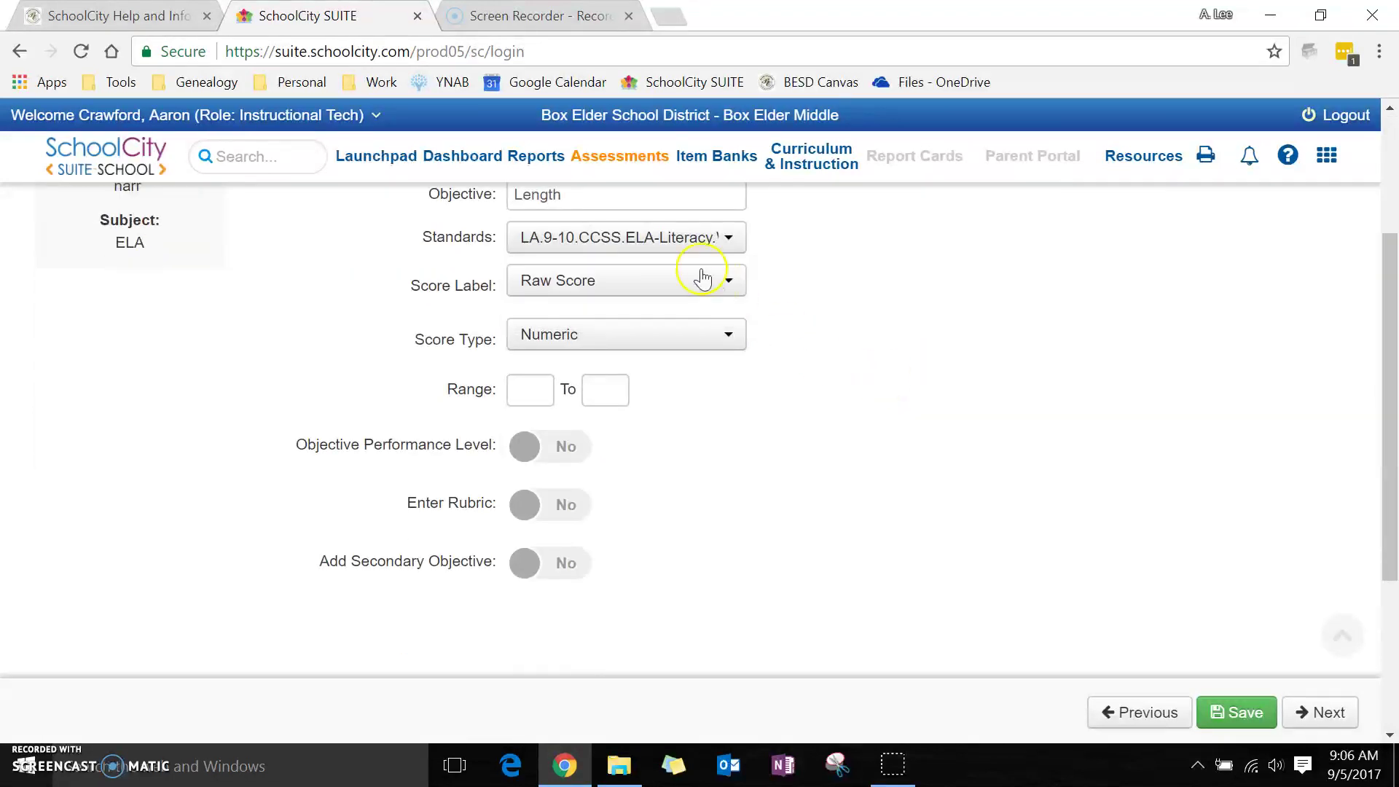
pyautogui.click(523, 392)
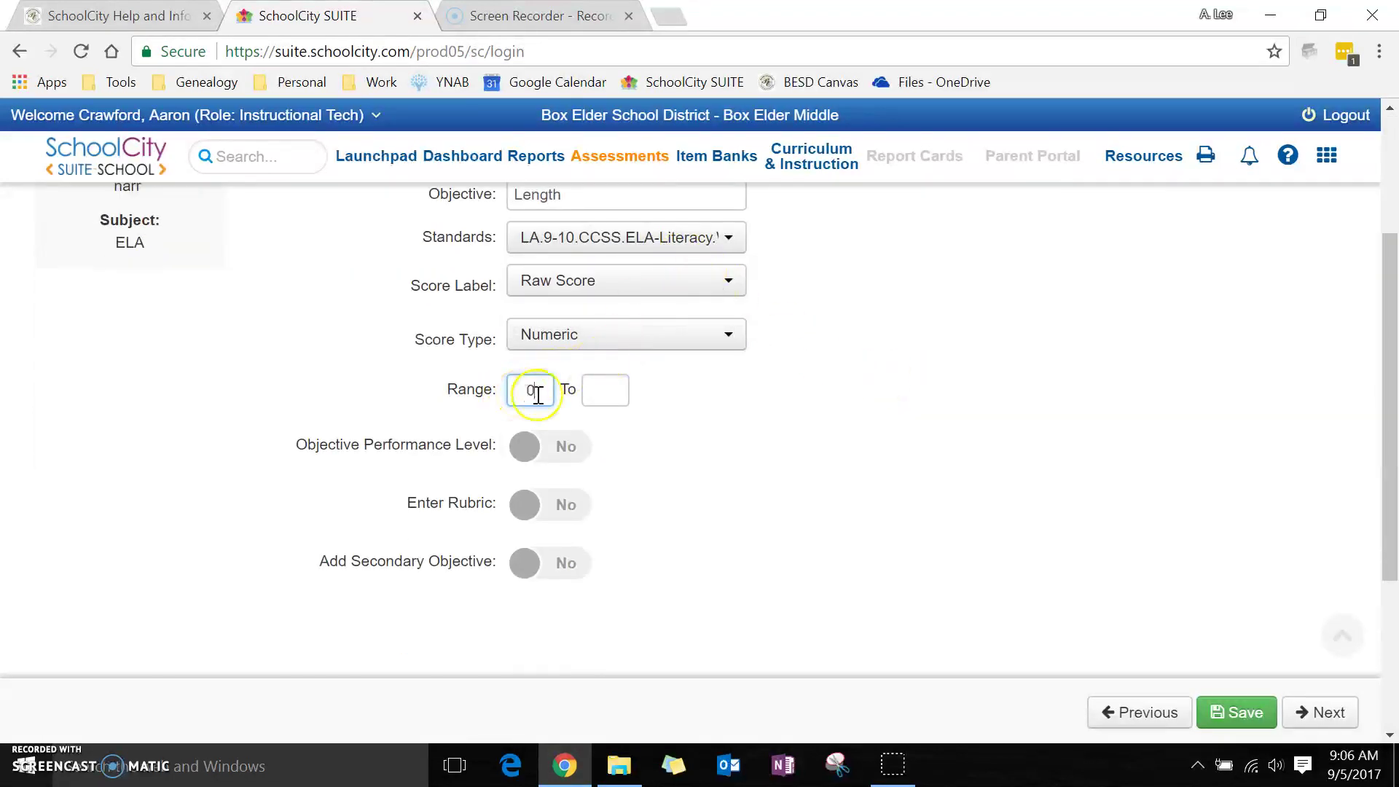
pyautogui.write('0')
pyautogui.click(591, 392)
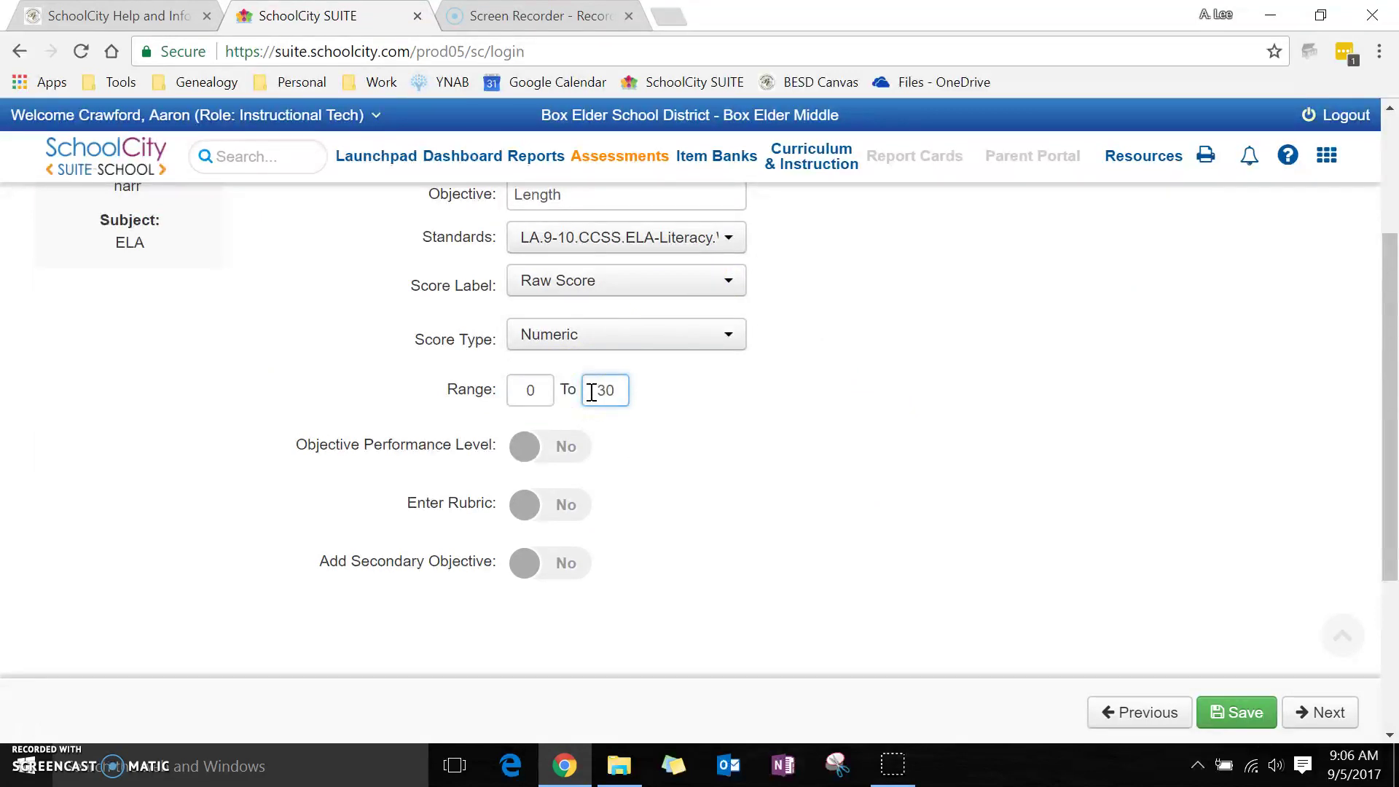
pyautogui.click(548, 510)
pyautogui.scroll(3, 809, 428)
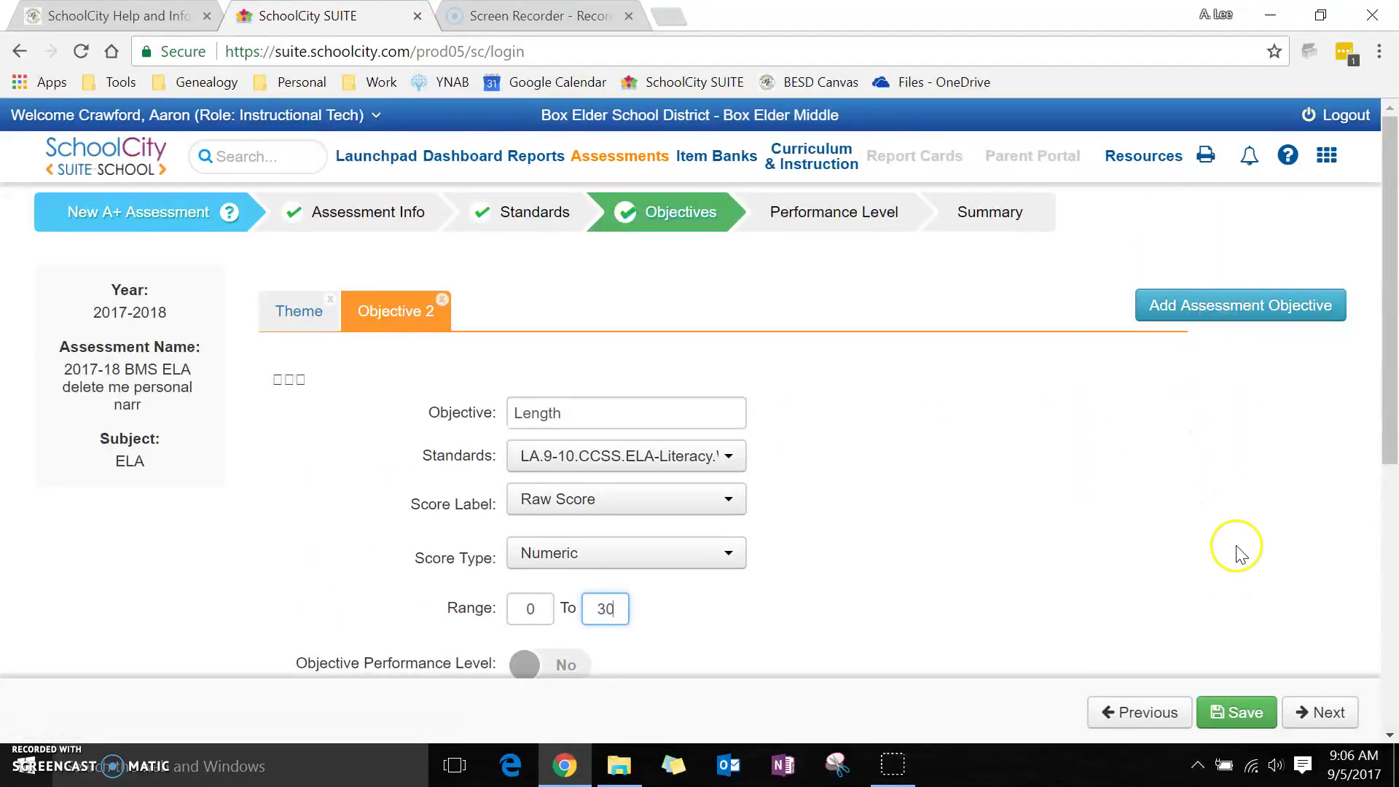
pyautogui.click(1253, 312)
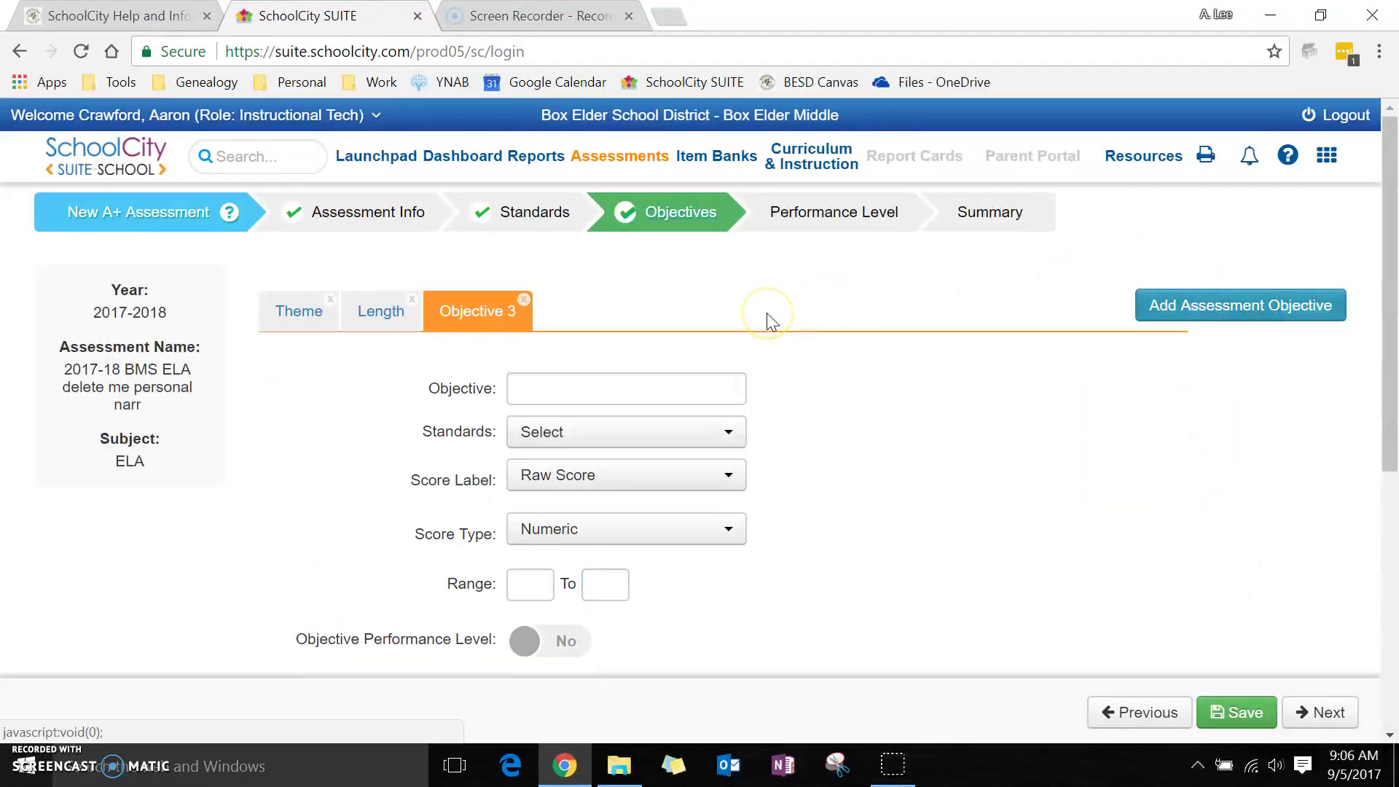
# Step: Create the Format objective on WHST.9-10.1d with range 0 to 10 and save it
pyautogui.click(623, 392)
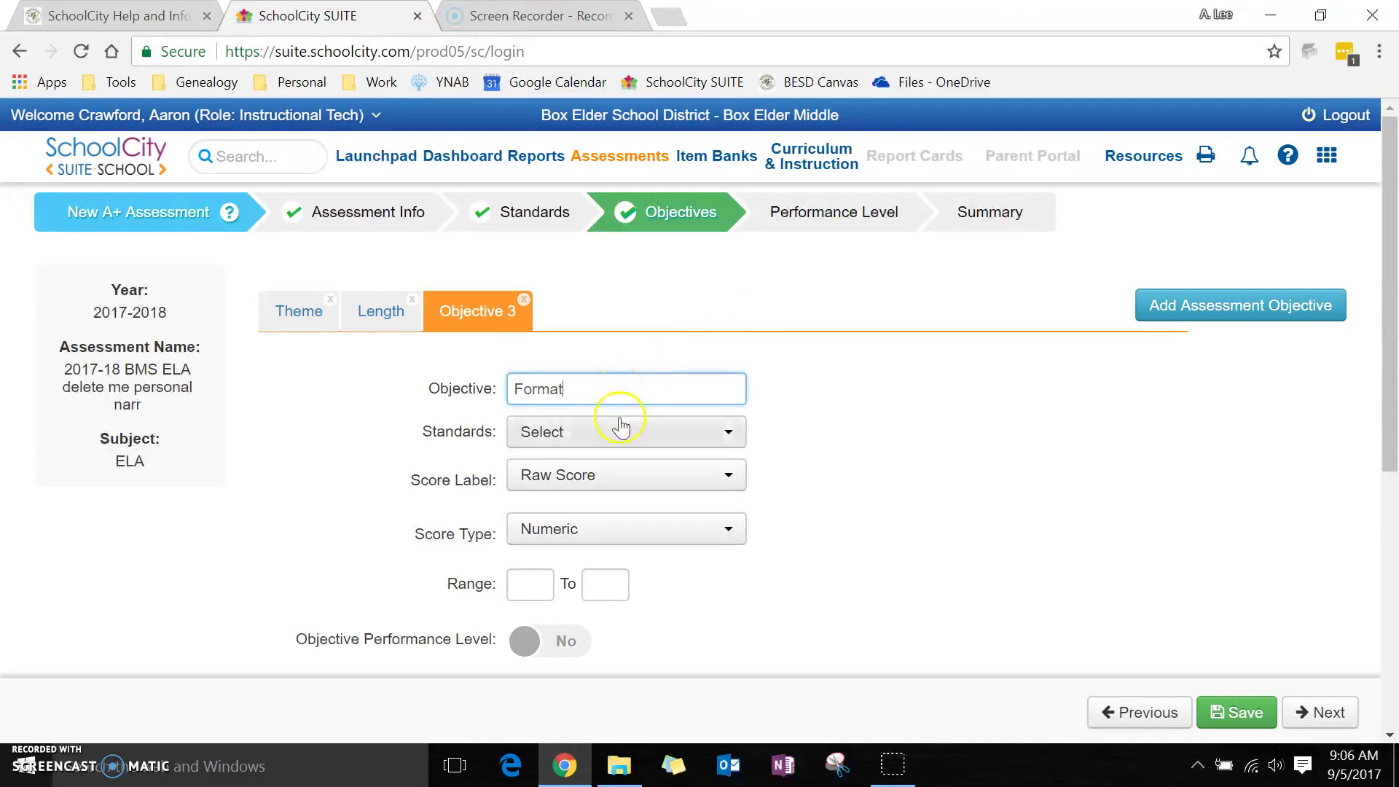
pyautogui.click(621, 427)
pyautogui.click(671, 472)
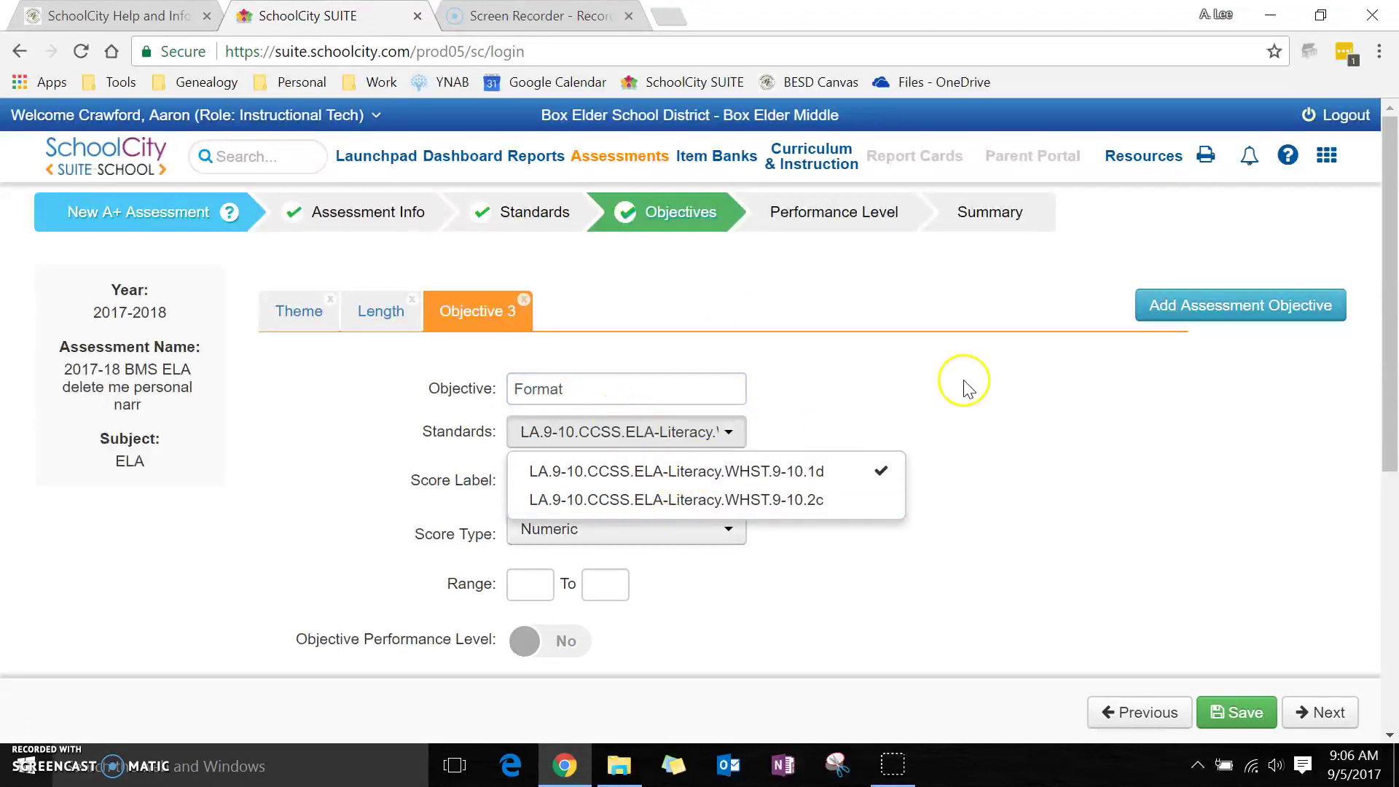
pyautogui.click(761, 519)
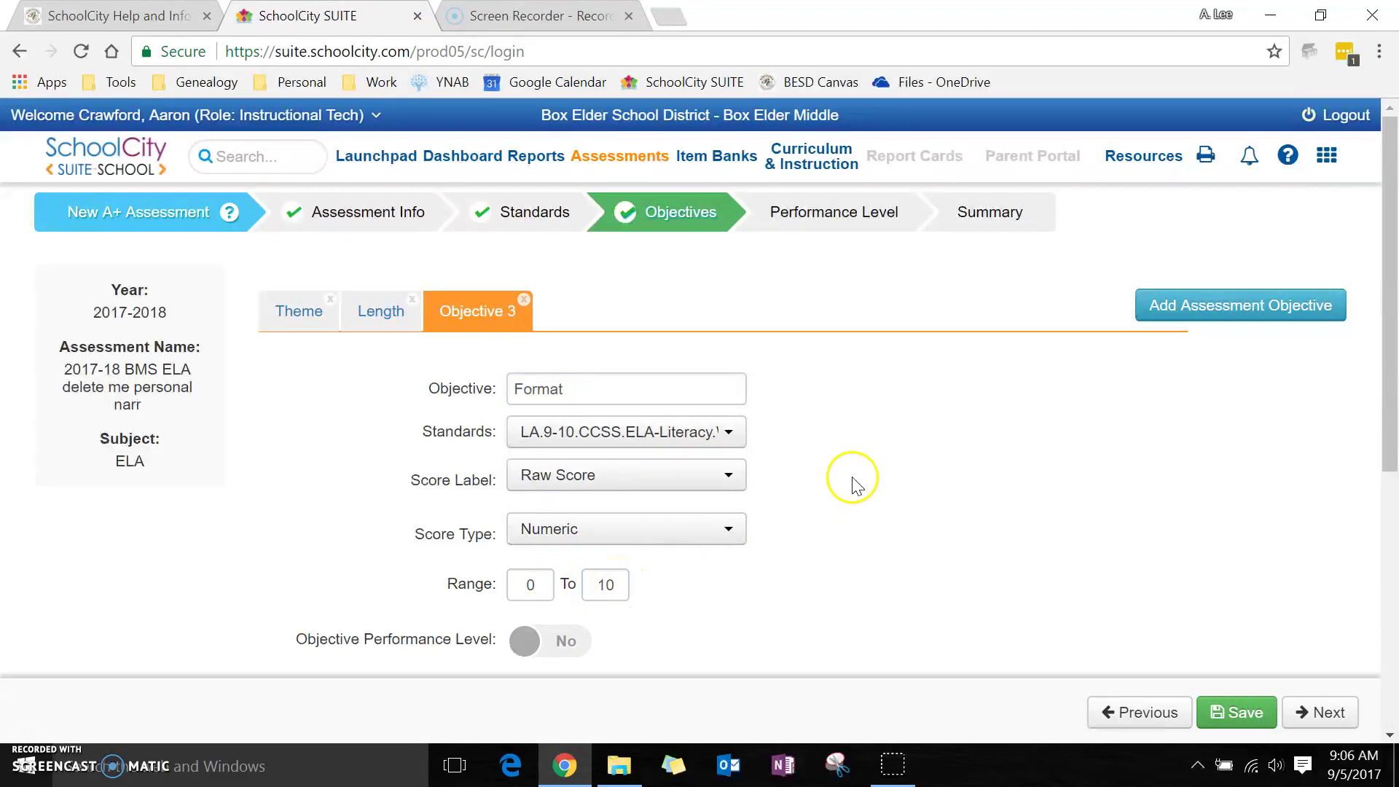
pyautogui.scroll(-5, 883, 437)
pyautogui.scroll(5, 864, 391)
pyautogui.click(1224, 718)
pyautogui.click(935, 261)
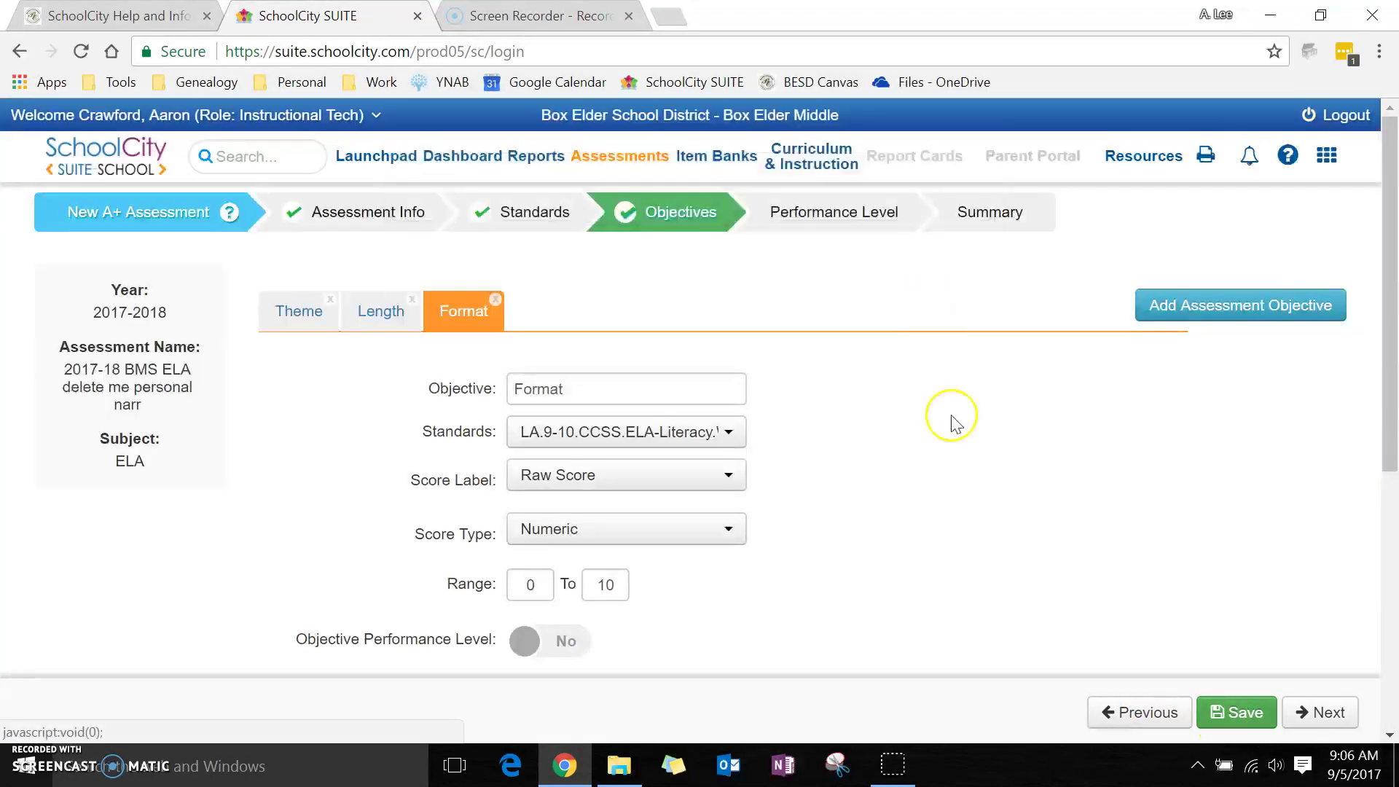
# Step: Apply the BEMS - 75% performance level template: Not Meeting 0–67.4, Meeting 67.5–90
pyautogui.click(1319, 712)
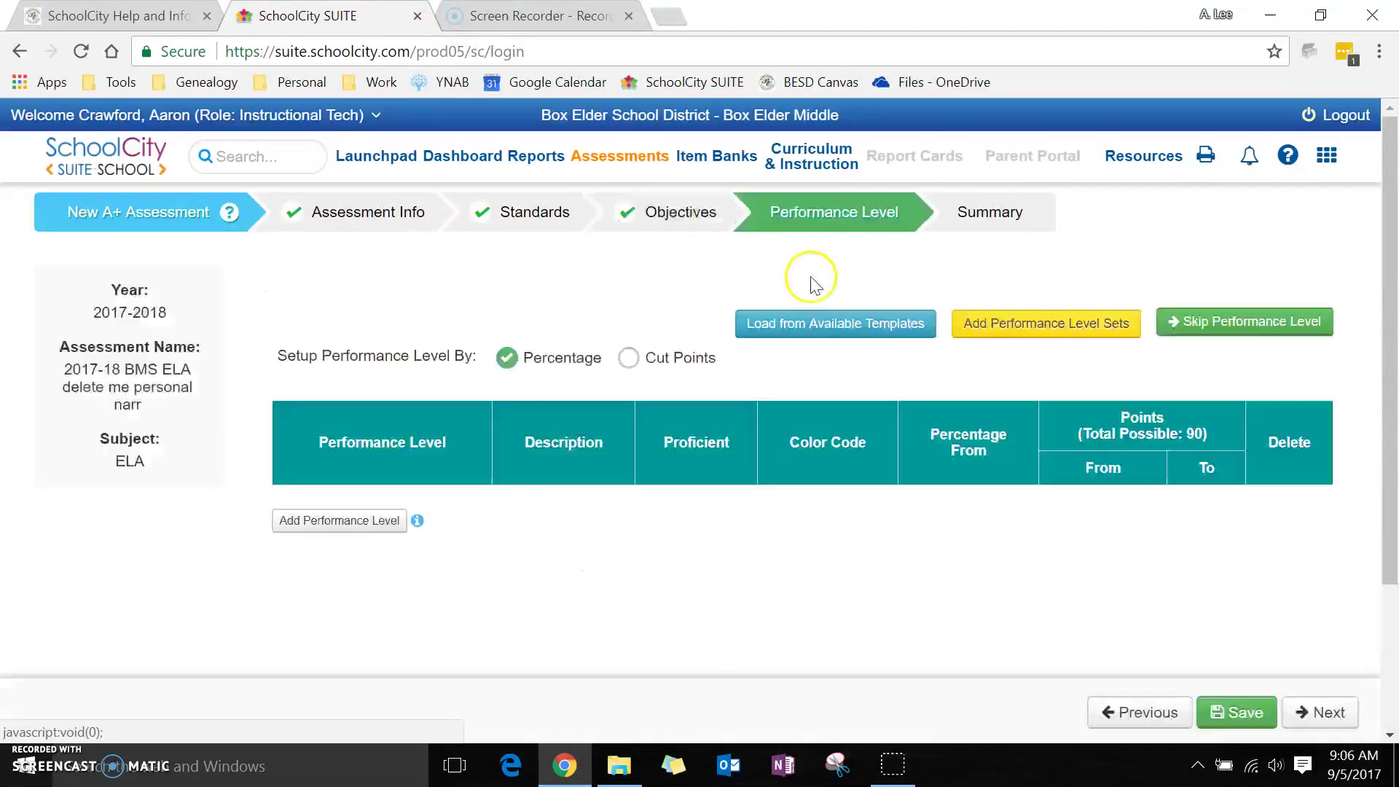
pyautogui.click(789, 329)
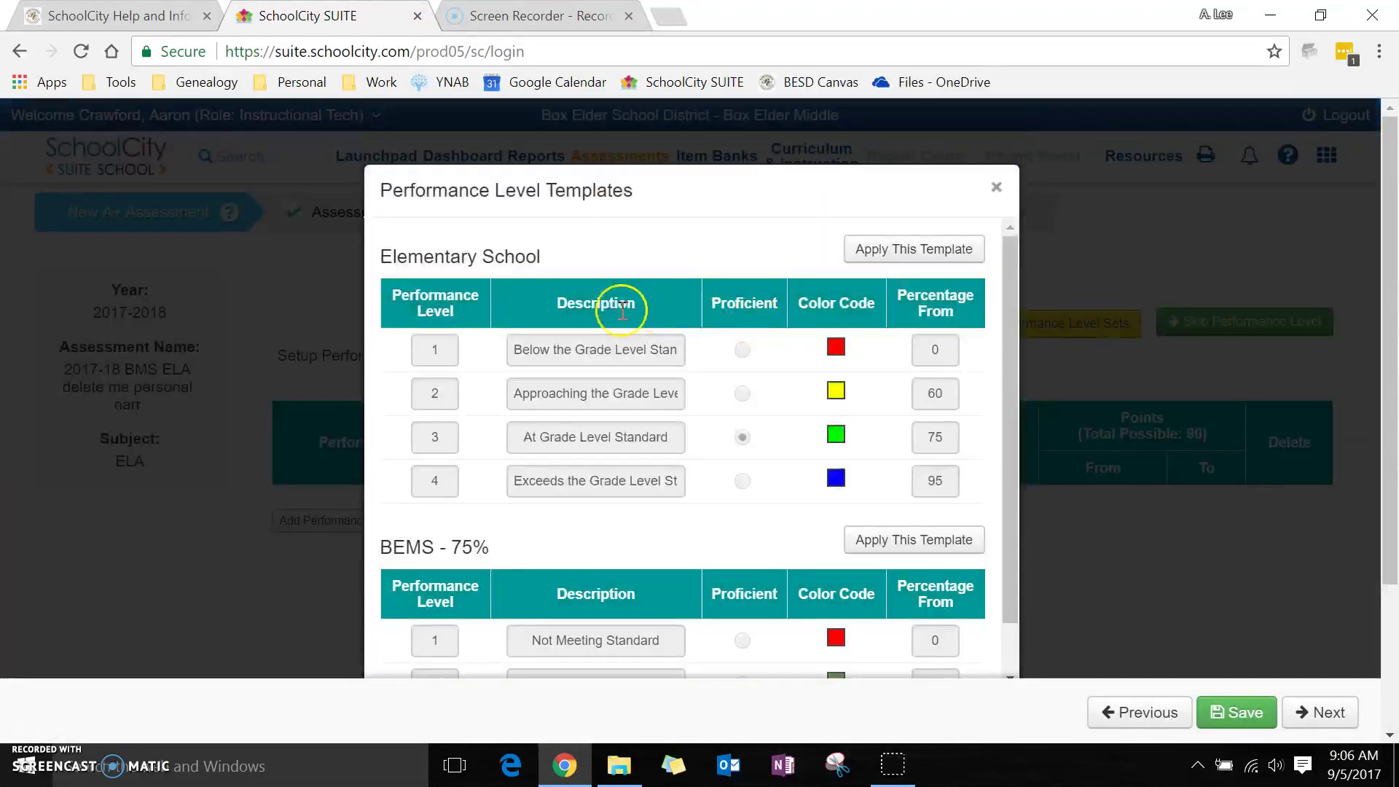
pyautogui.scroll(-1, 532, 408)
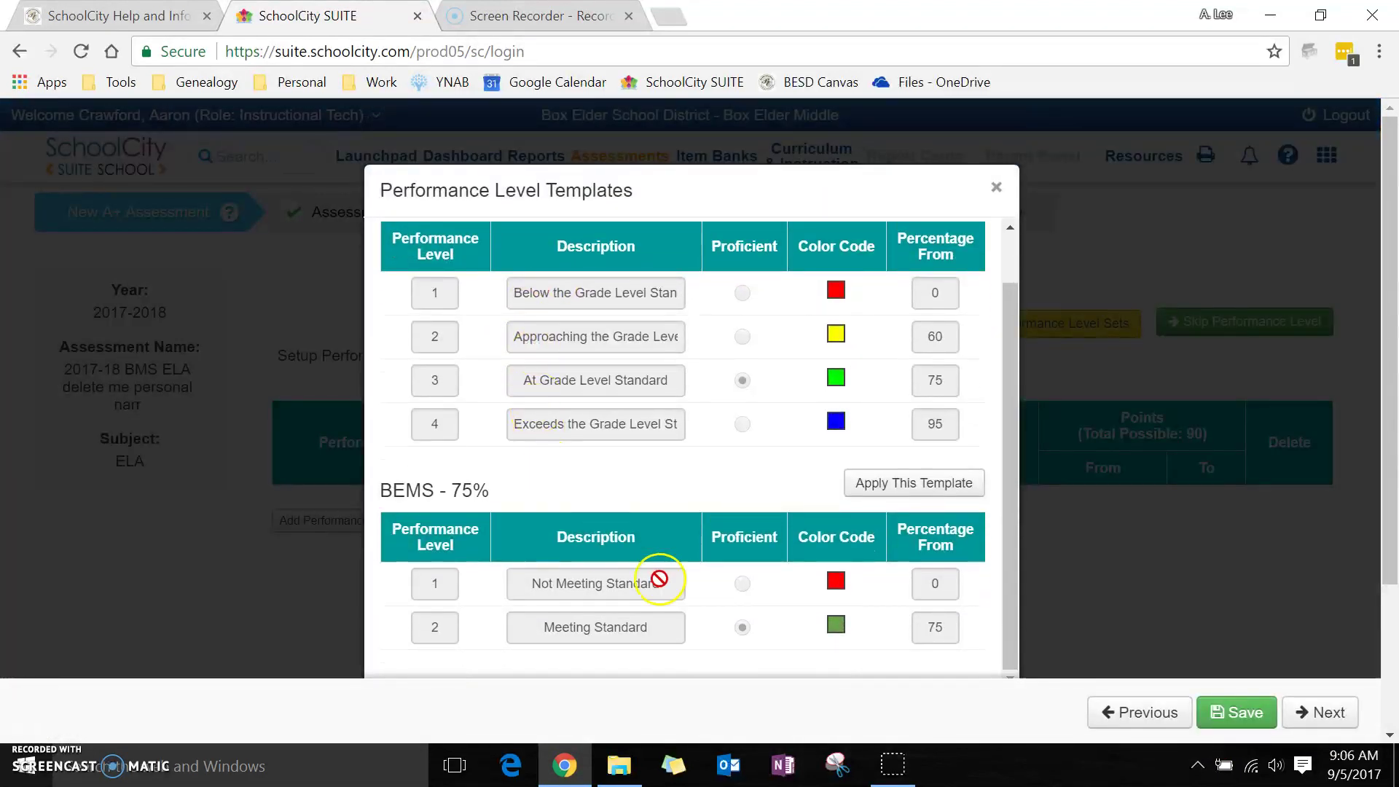
pyautogui.click(882, 484)
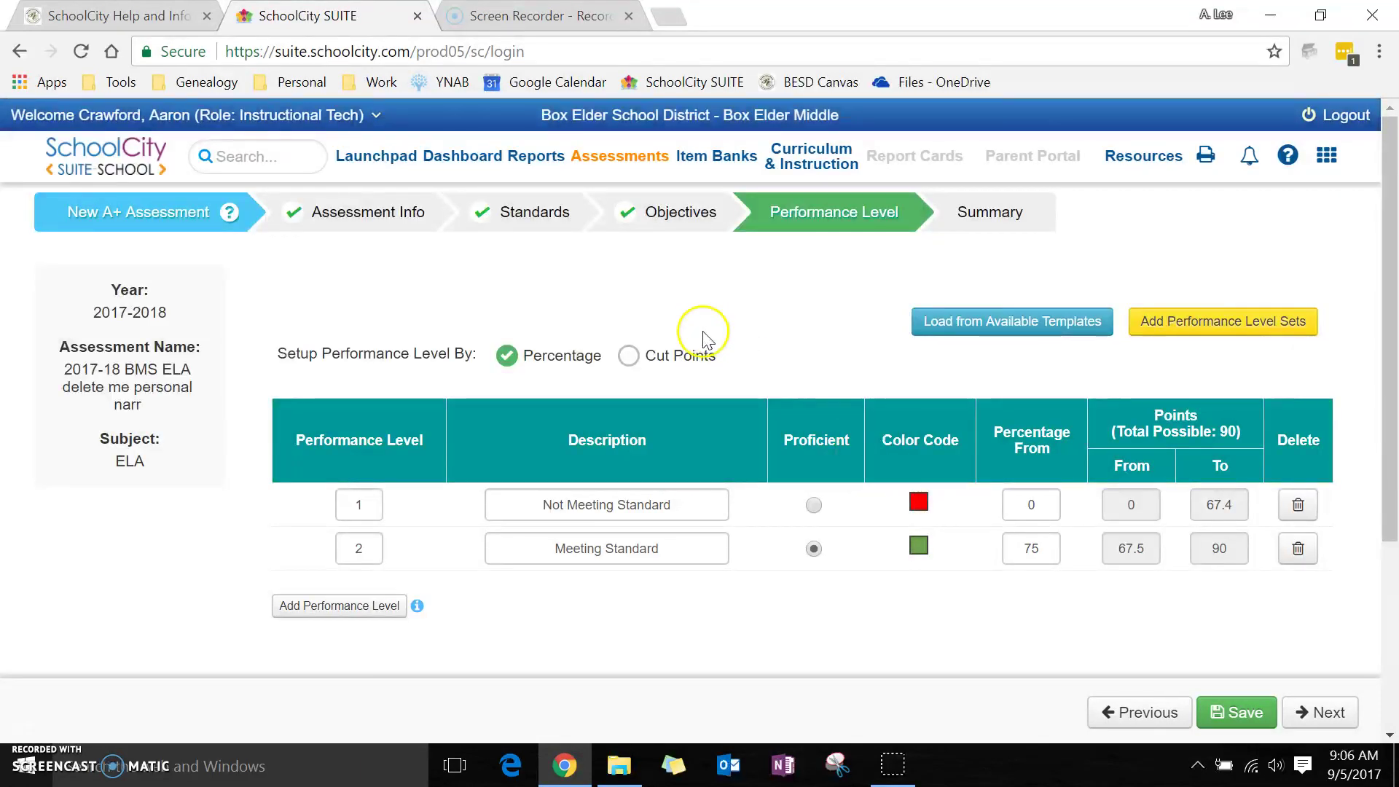
# Step: Advance to the Summary step and review the Theme, Length and Format objectives table with score ranges
pyautogui.click(1312, 701)
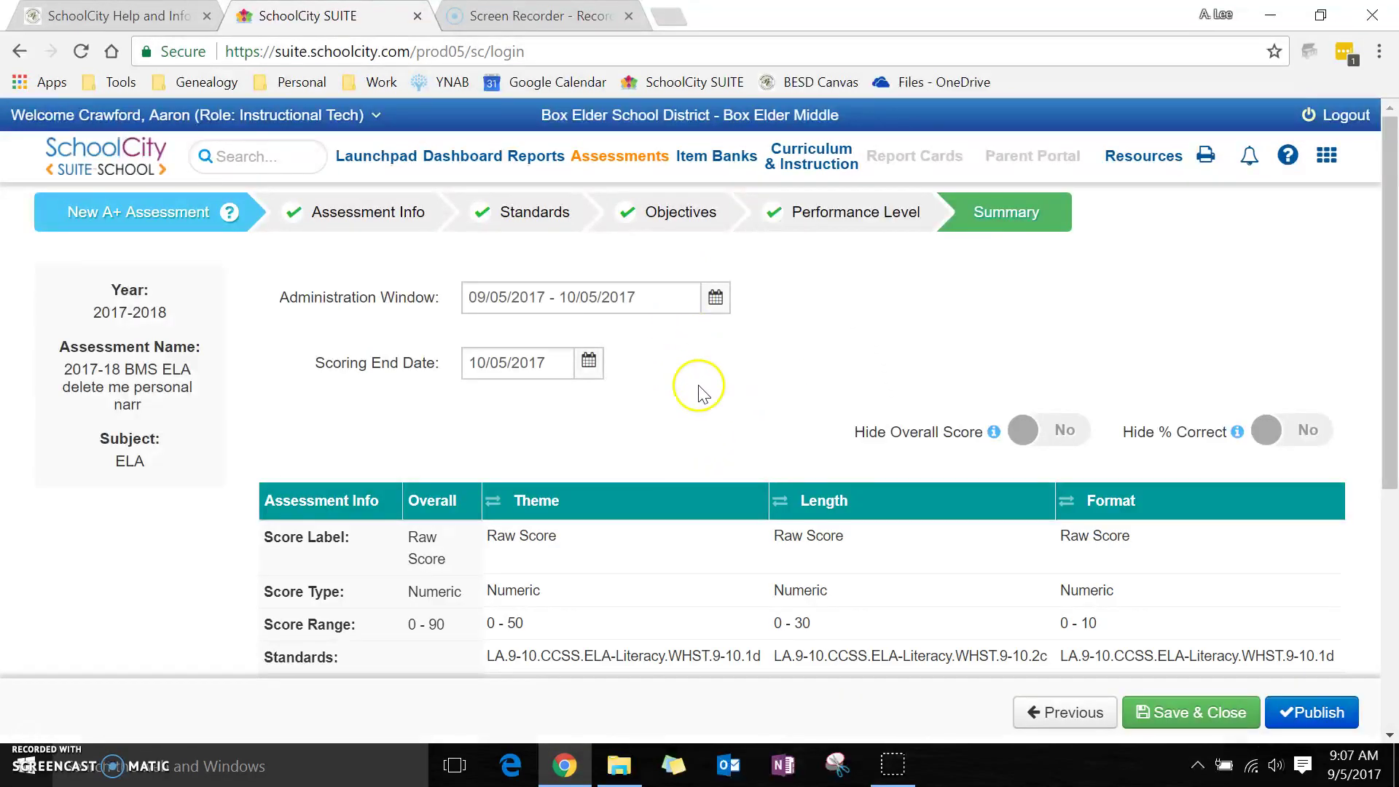
pyautogui.scroll(-1, 733, 401)
pyautogui.scroll(-3, 732, 401)
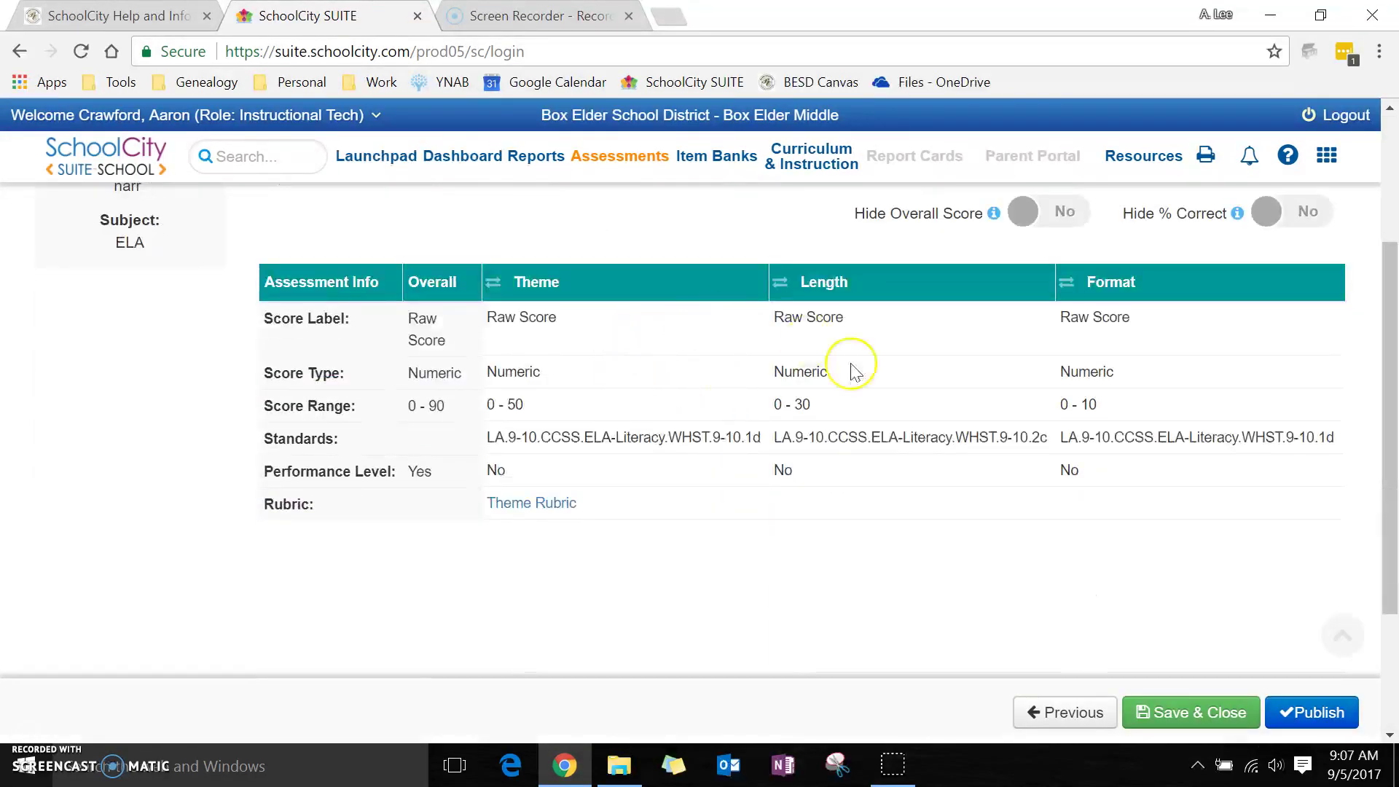